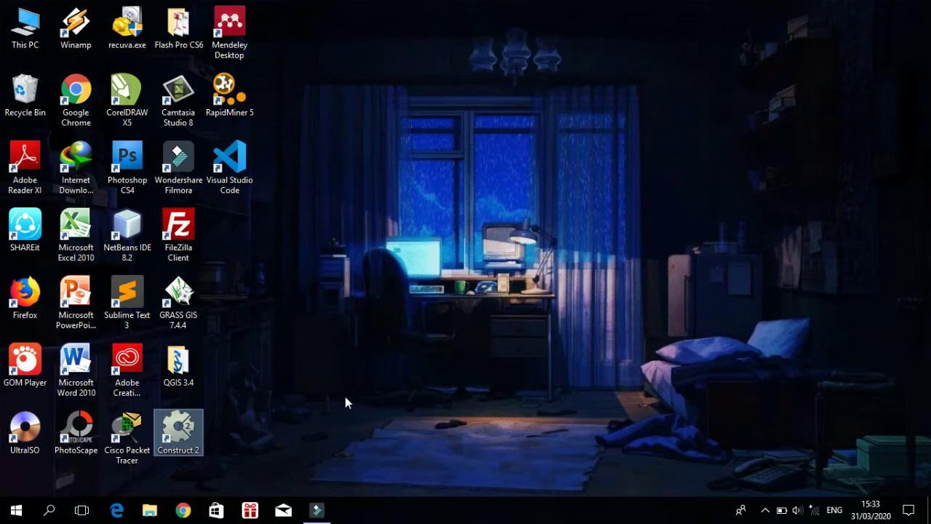
Launch Construct 2 and create a new empty project with default settings
key(Return)
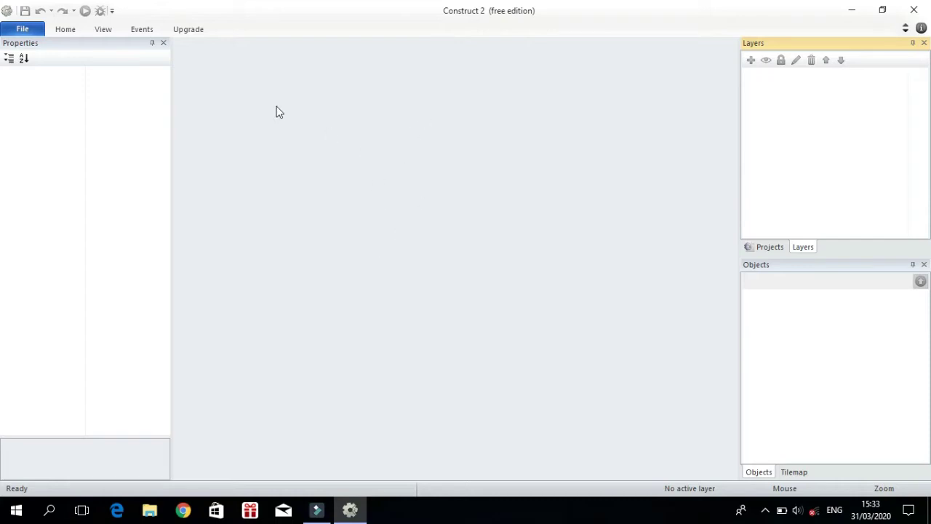
click(33, 29)
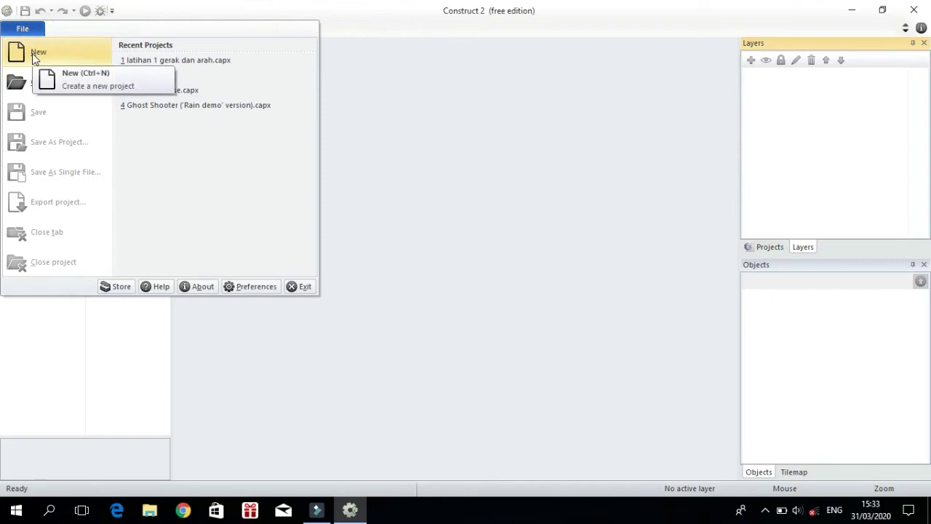
click(32, 53)
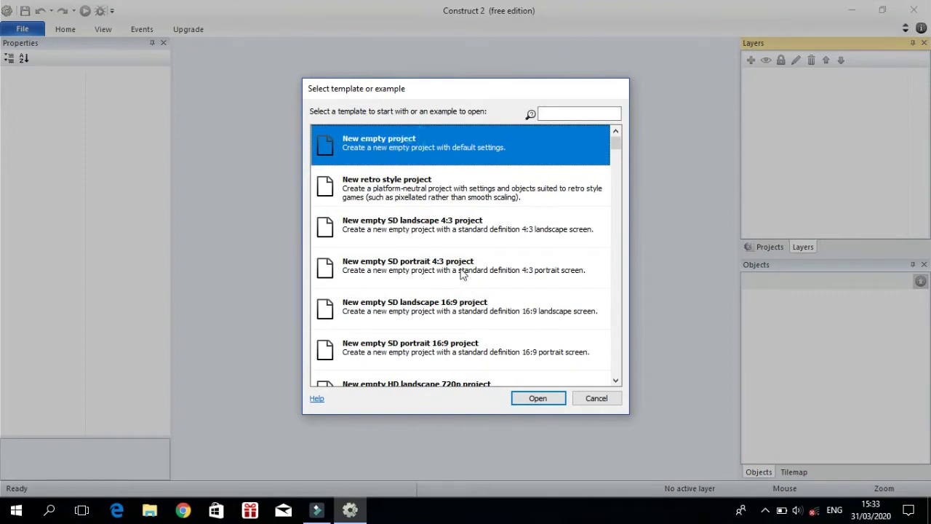
click(537, 397)
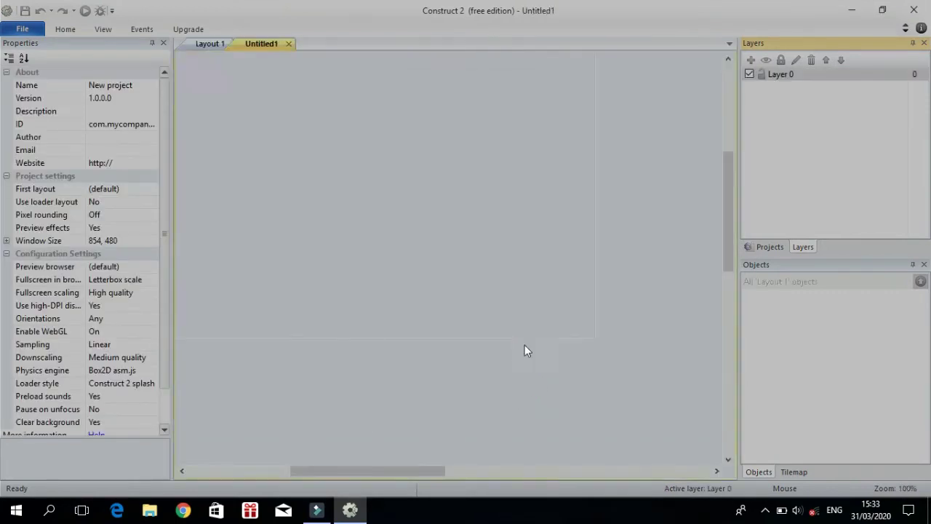
Set the size of Layout 1 to 1280, 720
click(331, 276)
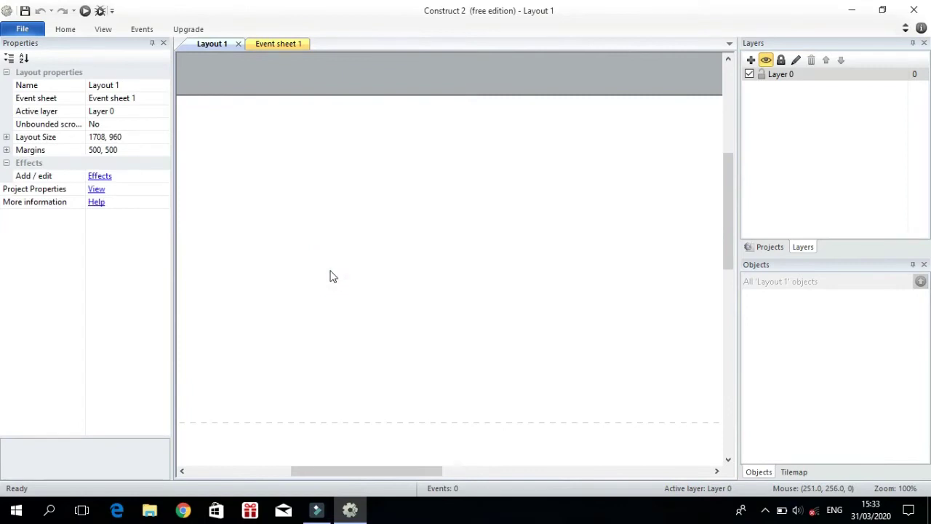
ctrl+scroll(332, 277, down, 2)
ctrl+scroll(342, 280, down, 1)
middle_drag(397, 287, 341, 274)
ctrl+scroll(343, 273, down, 1)
middle_drag(430, 275, 362, 251)
click(284, 134)
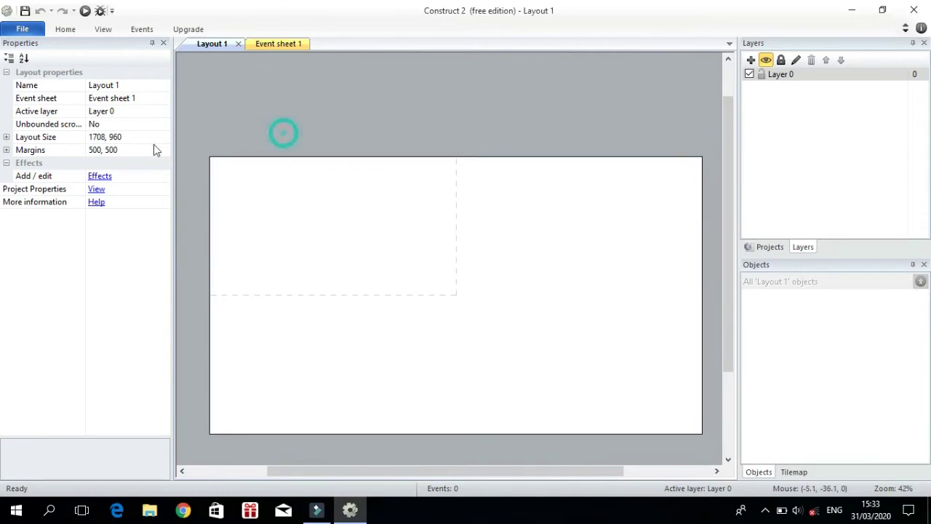
click(124, 137)
text(1280)
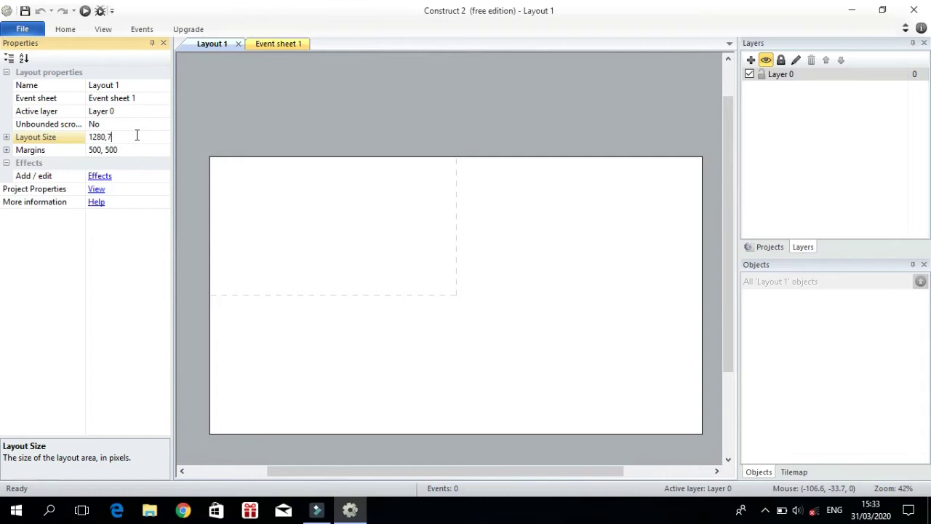
text(, 720)
key(Return)
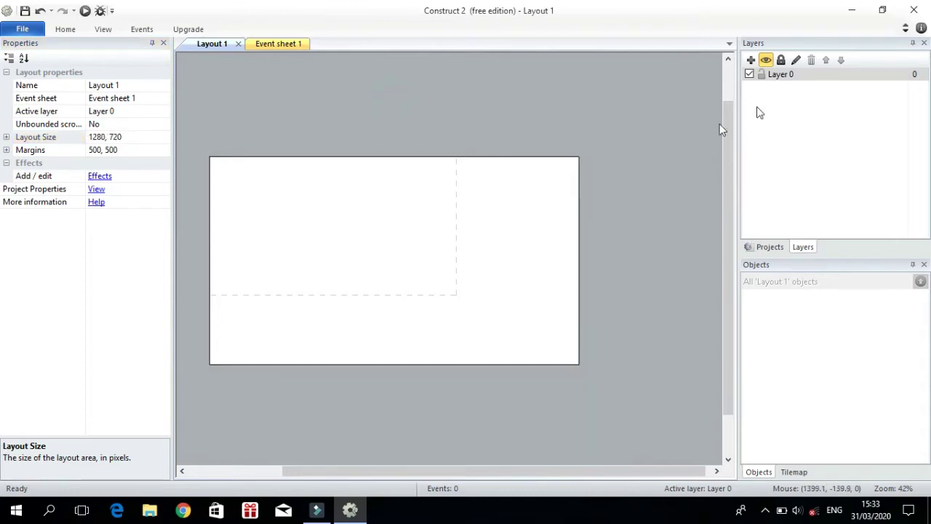
Set the project's window size to 1280, 720 so it matches the layout
click(753, 247)
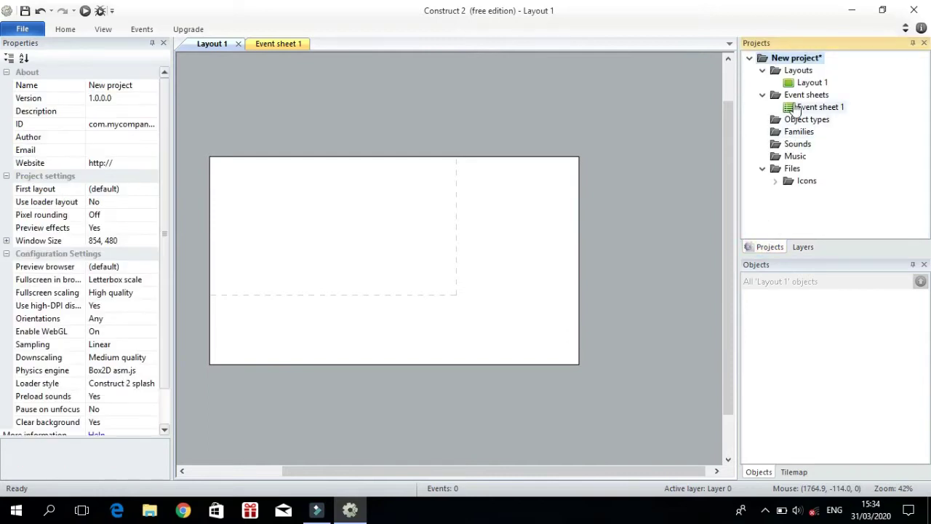
click(804, 84)
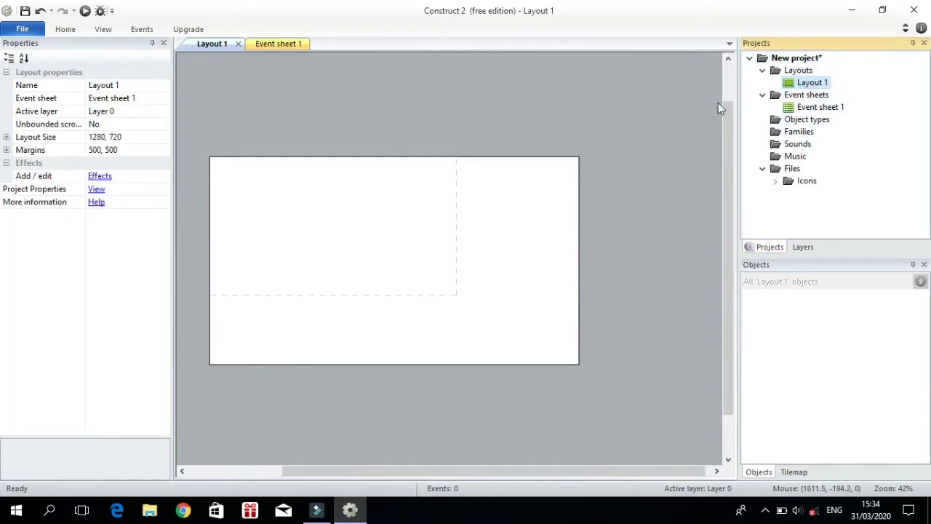
click(795, 58)
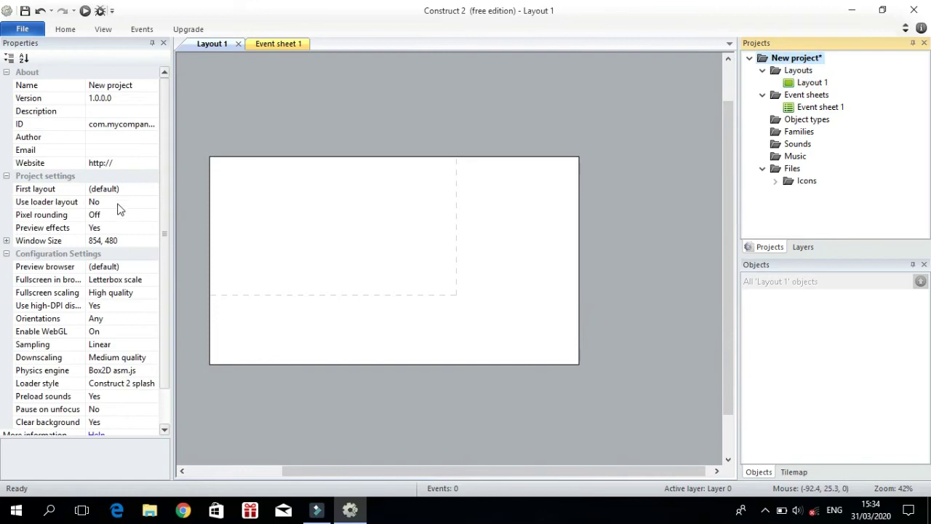
click(115, 229)
click(123, 240)
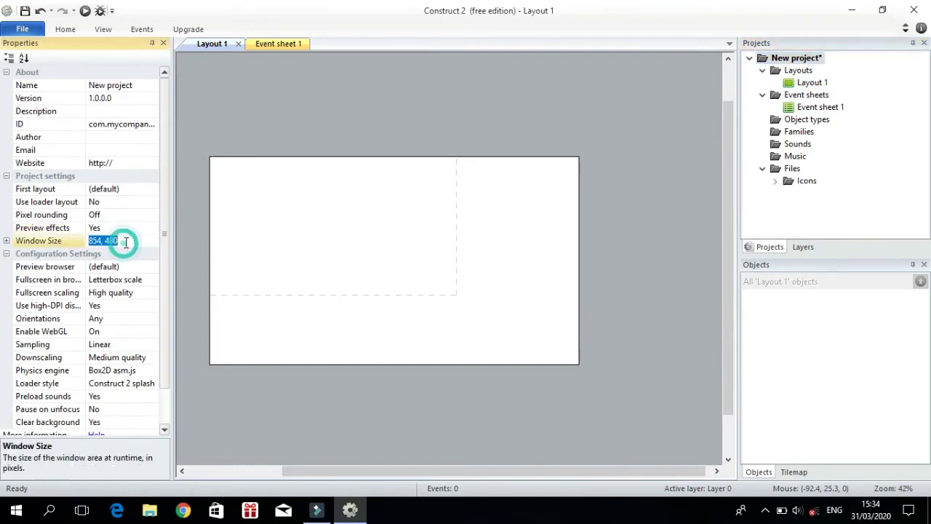
text(1280,720)
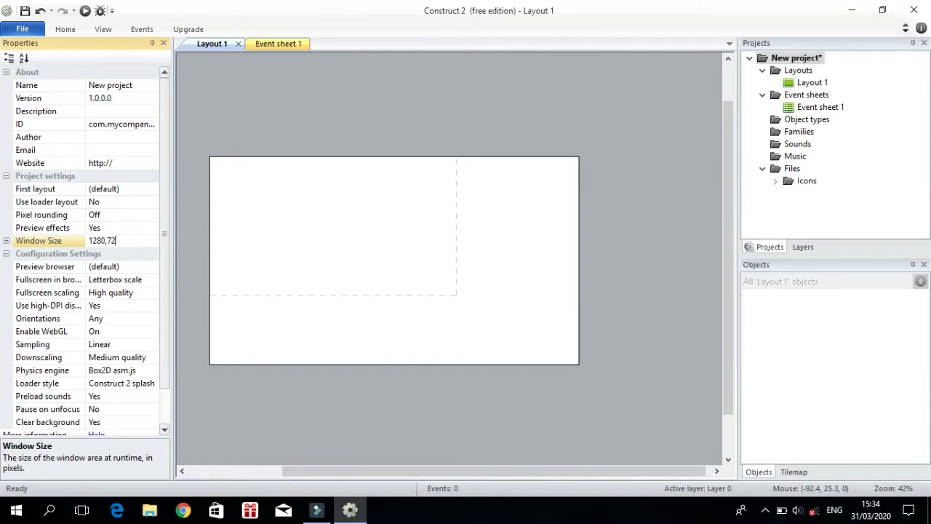
key(Return)
click(298, 216)
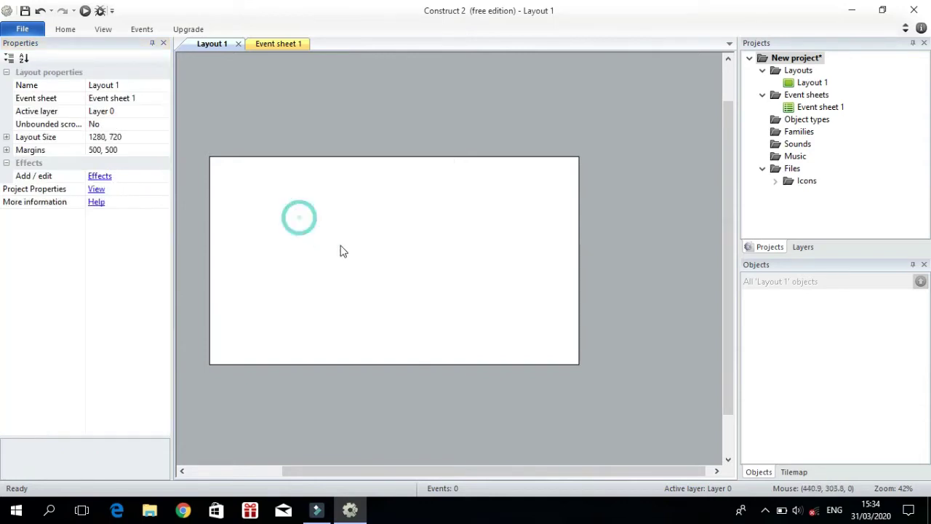
ctrl+scroll(342, 249, up, 1)
ctrl+scroll(346, 251, up, 1)
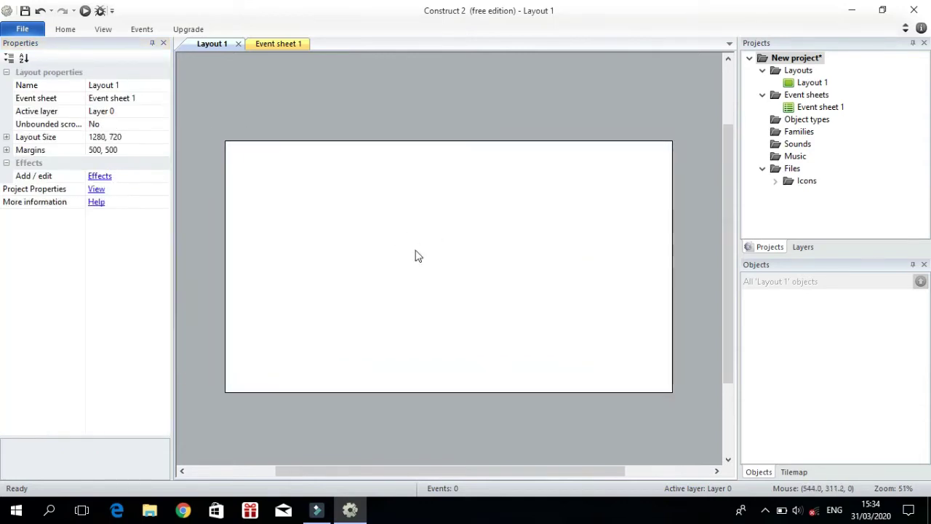
ctrl+scroll(415, 256, up, 1)
click(354, 106)
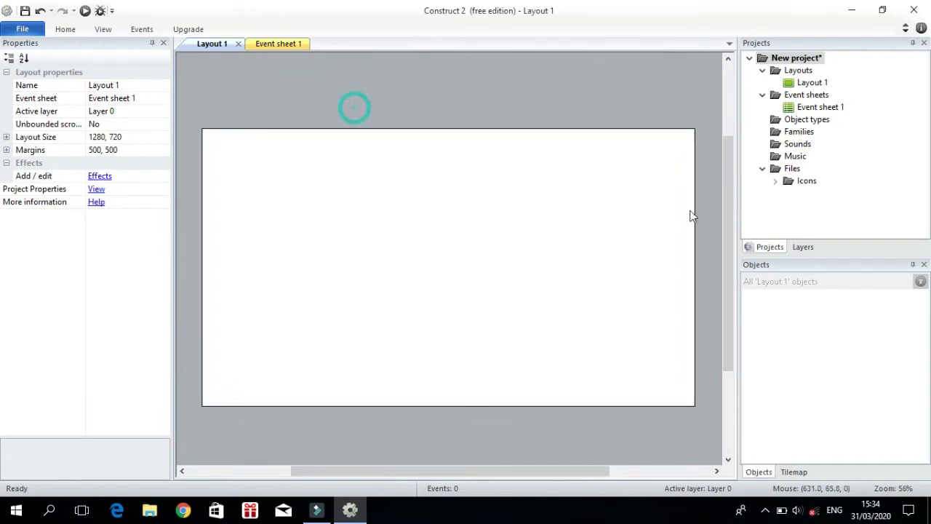
Rename Layer 0 as background
click(798, 247)
click(820, 150)
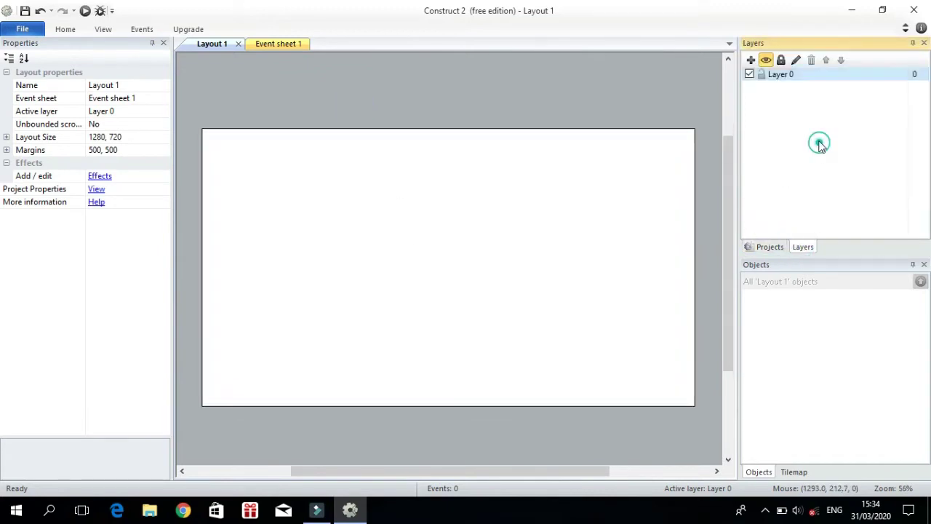
click(626, 65)
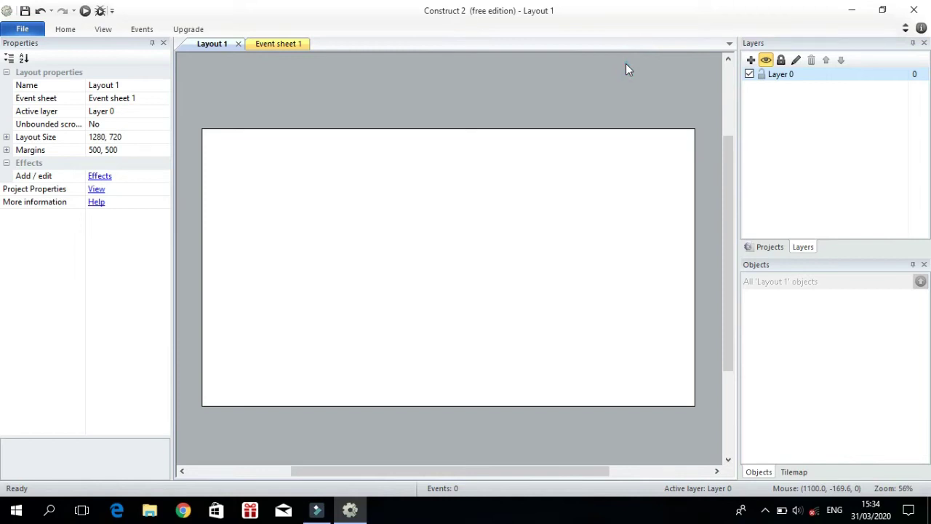
click(584, 123)
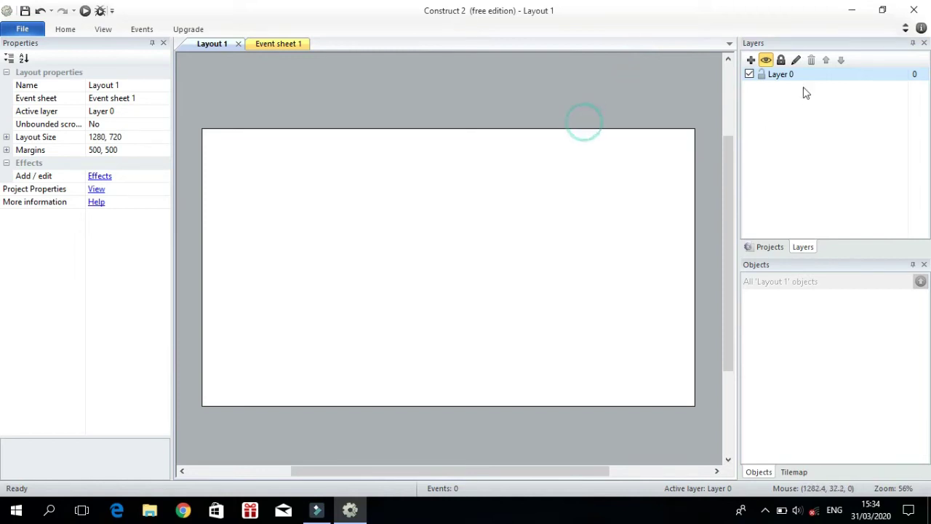
click(772, 77)
click(793, 74)
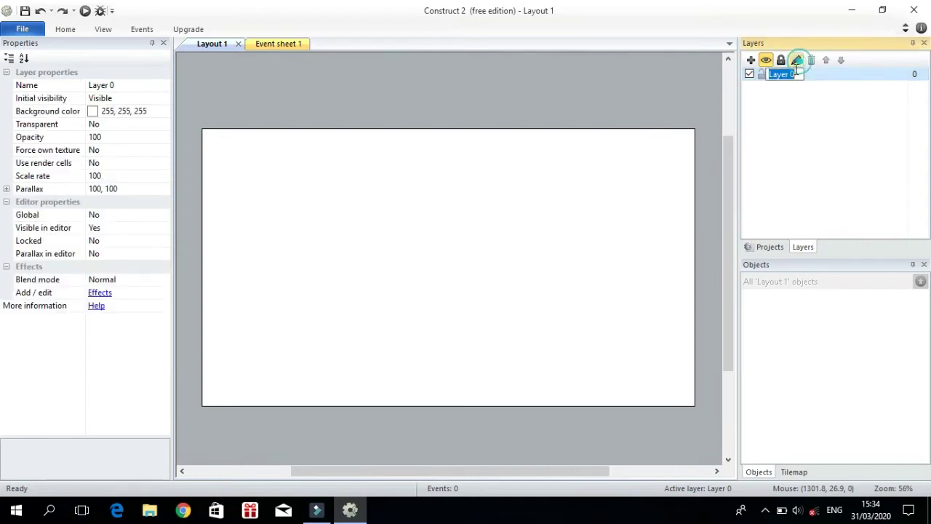
text(background)
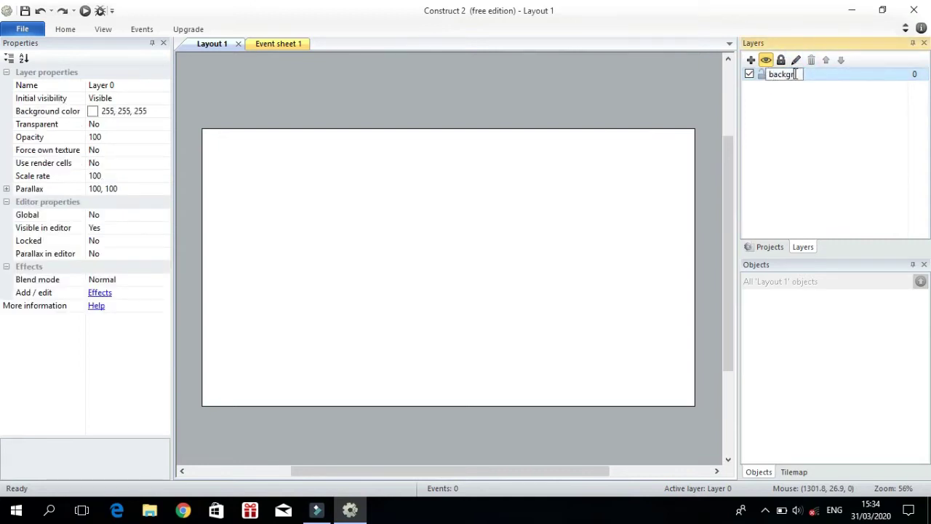
key(Return)
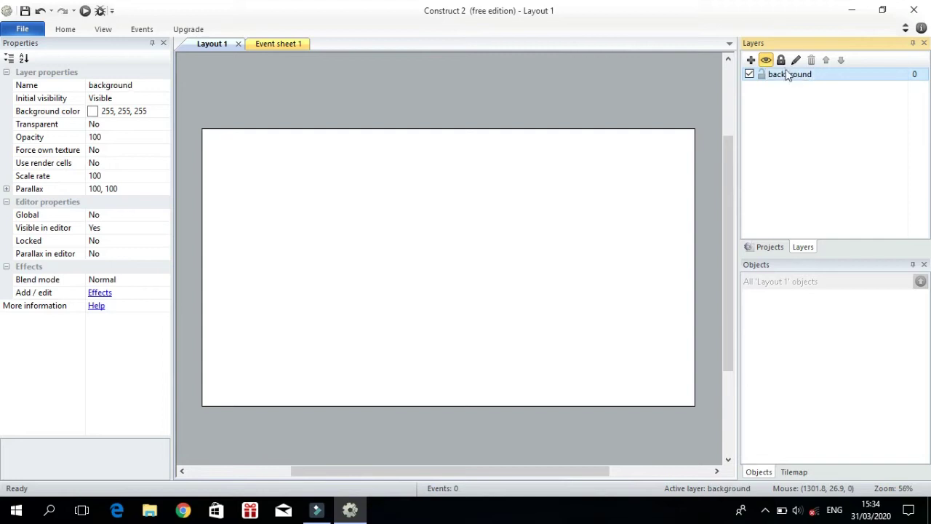
click(615, 124)
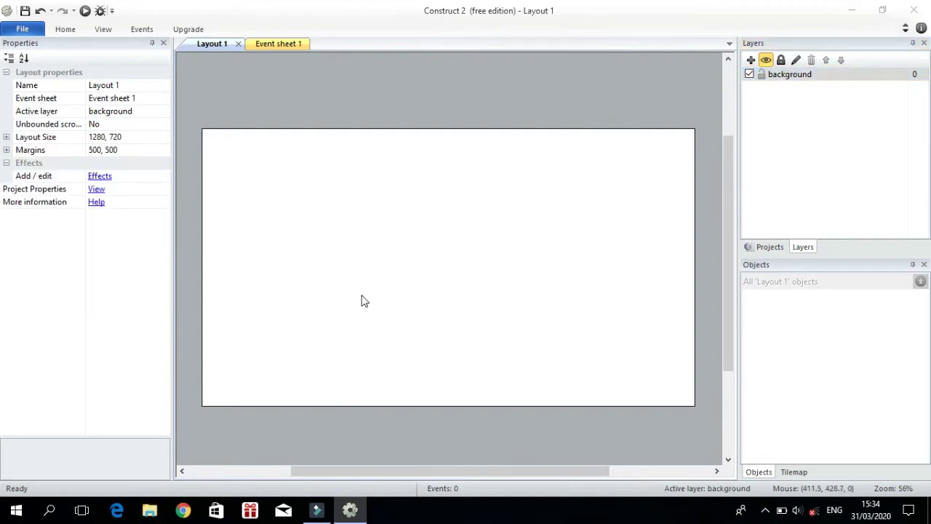
Switch to File Explorer and bring the 3dtechnologywallpaper image from the Project Design folder on Local Disk (D:) into the layout
key(super+e)
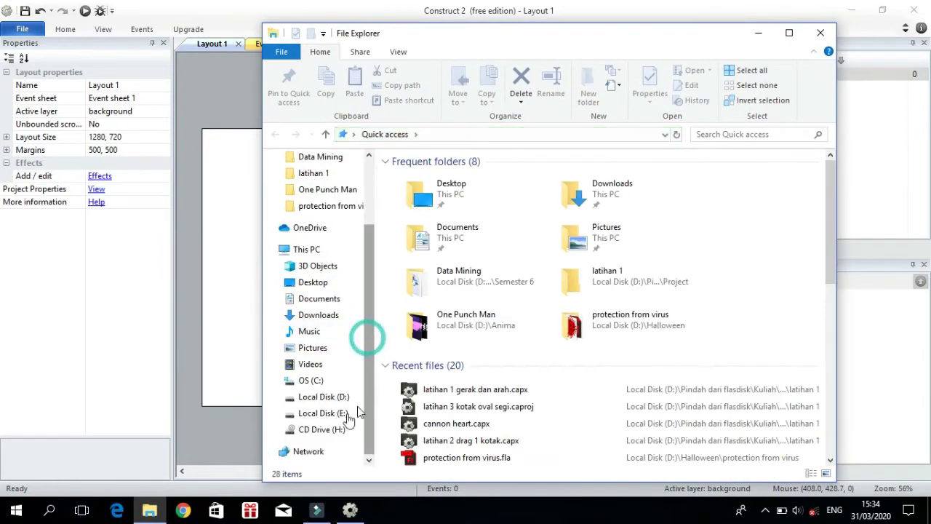
click(324, 397)
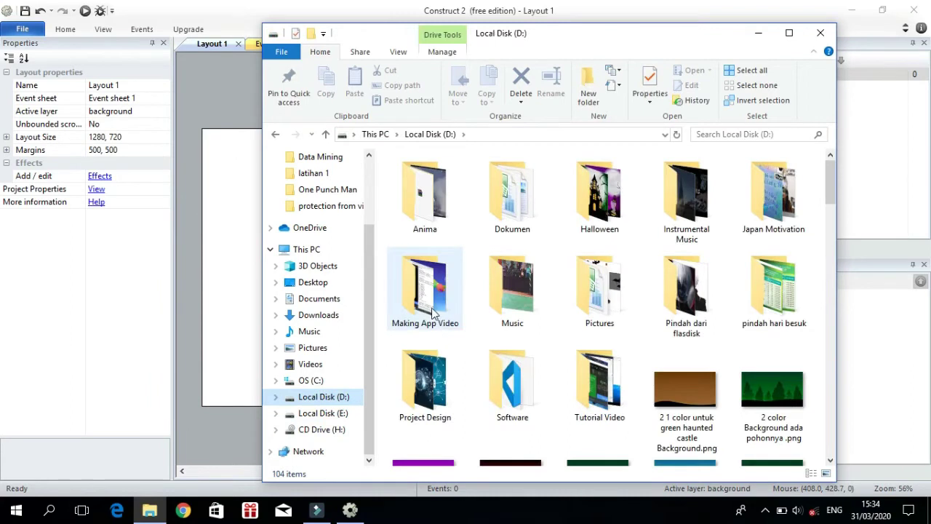
double_click(426, 363)
click(587, 208)
drag(587, 208, 233, 289)
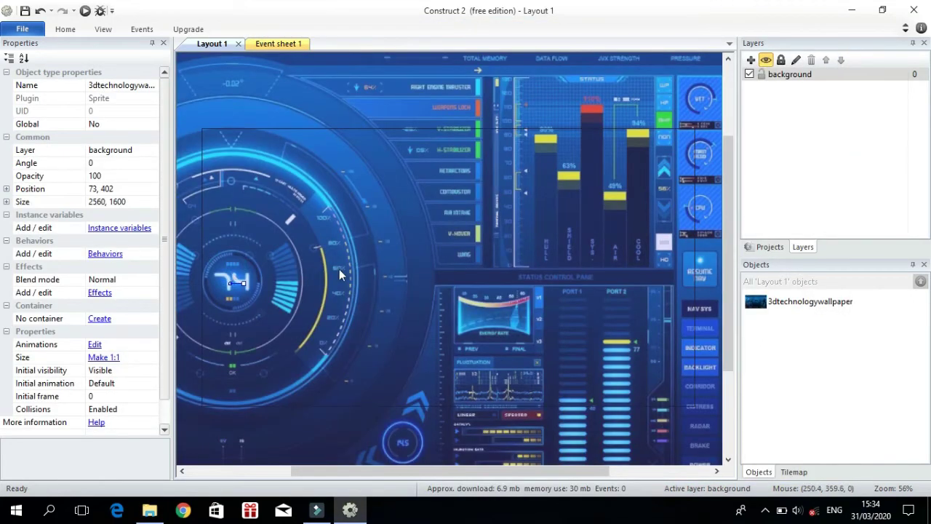
Scale the wallpaper sprite down proportionally and position it so that it covers the whole layout area
ctrl+scroll(355, 269, down, 4)
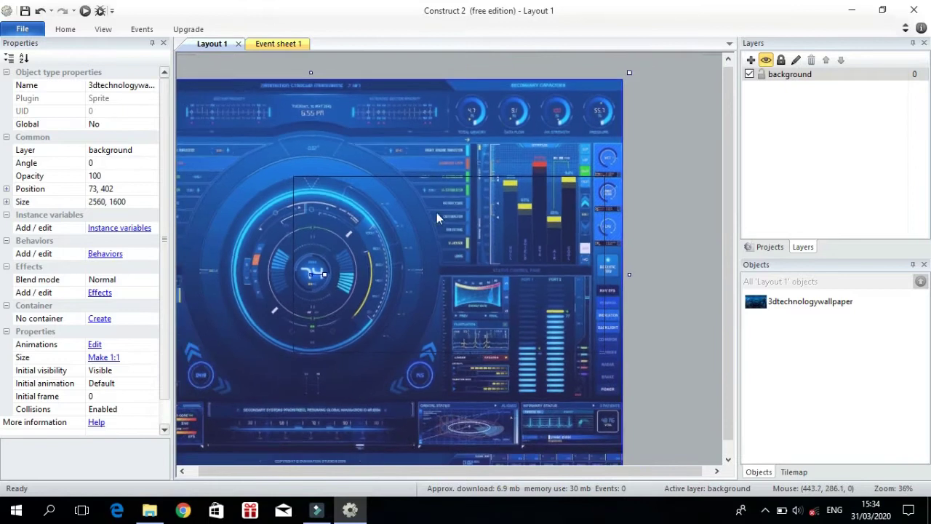
drag(454, 170, 480, 192)
shift+drag(654, 97, 332, 295)
drag(284, 363, 557, 235)
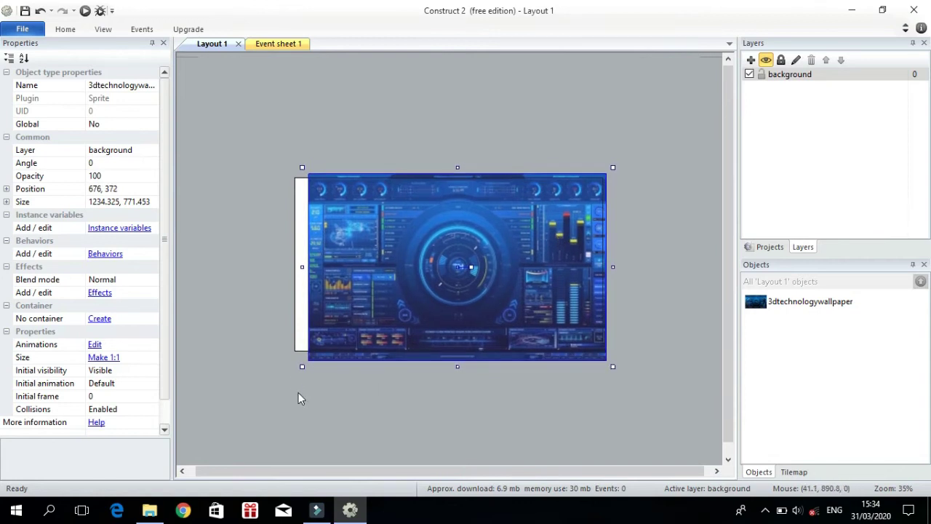
shift+drag(302, 167, 274, 154)
click(368, 112)
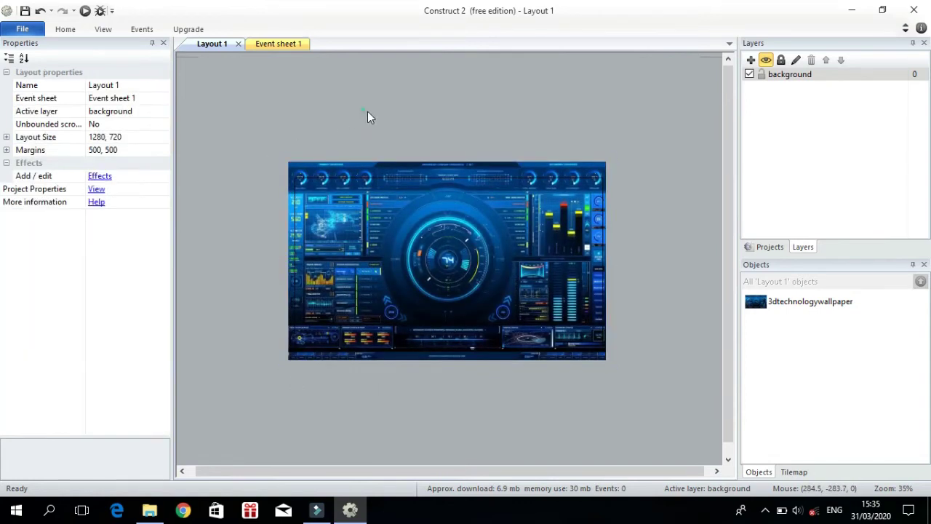
Add a layer named object above the background layer and lock the background layer
click(751, 60)
click(780, 75)
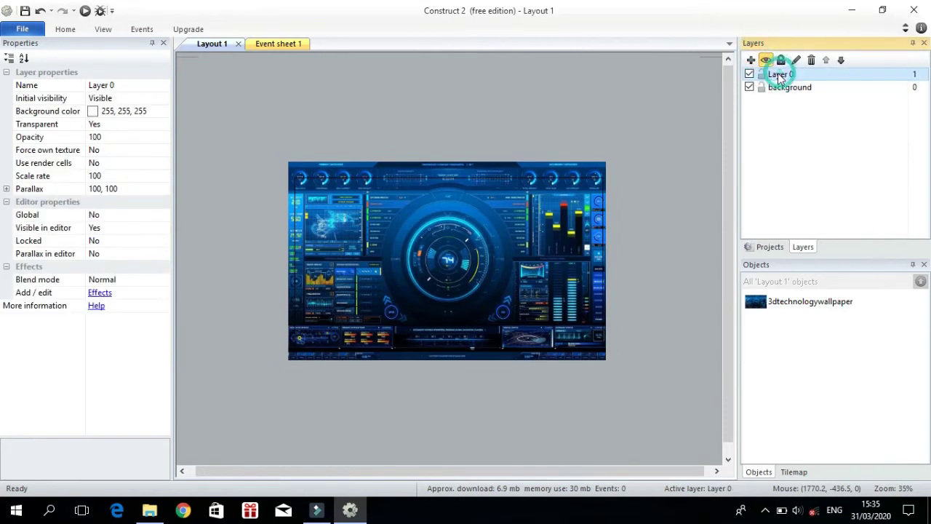
click(796, 59)
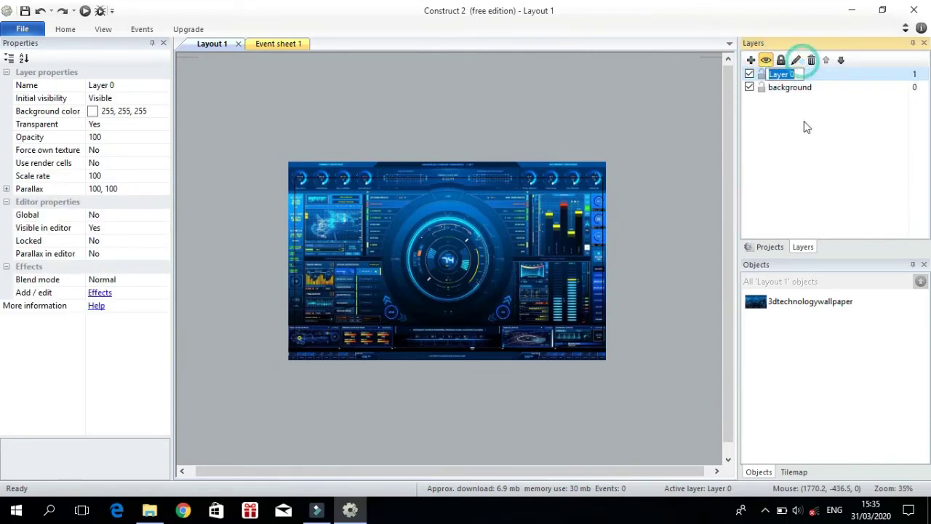
text(object)
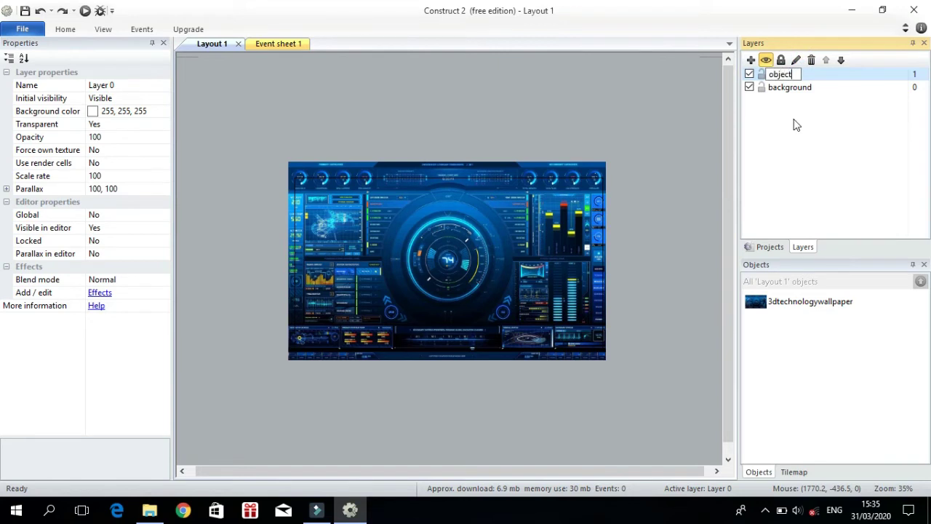
key(Return)
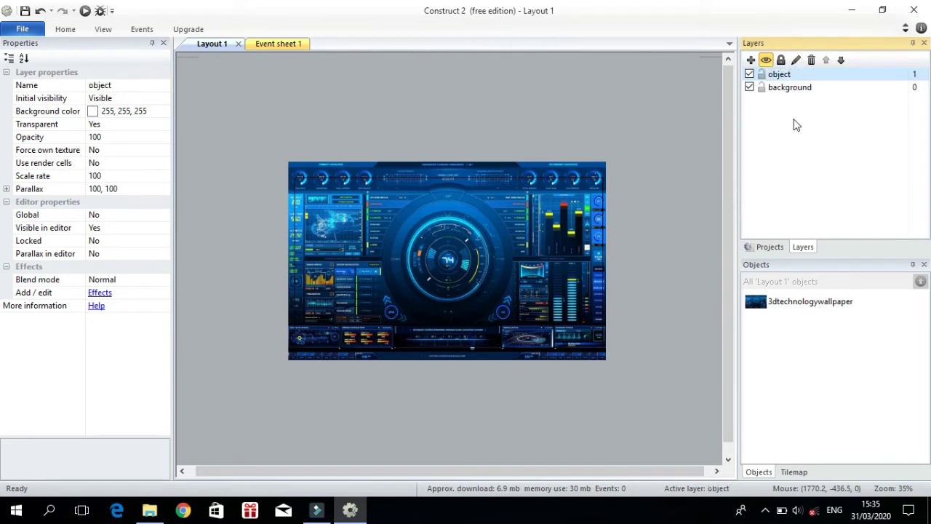
click(762, 88)
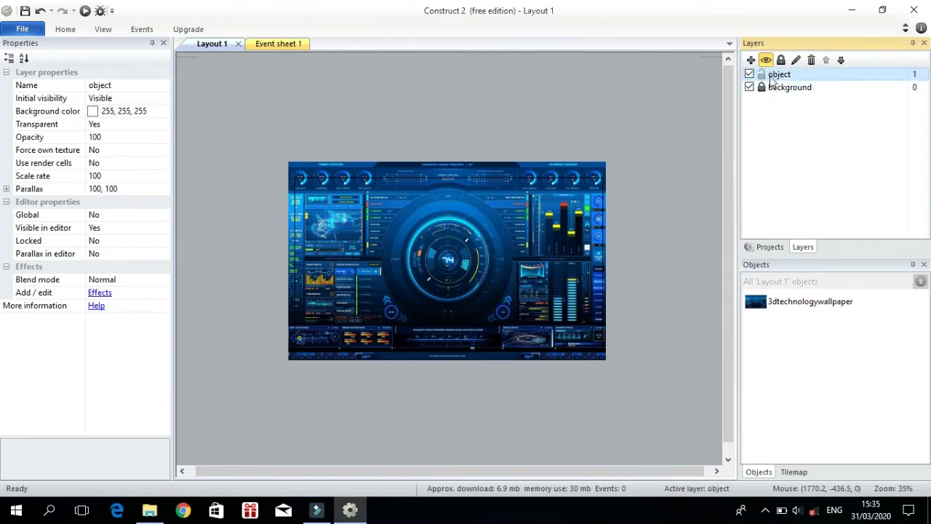
Insert a new Sprite named object and place it on the layout over the wallpaper
right_click(592, 127)
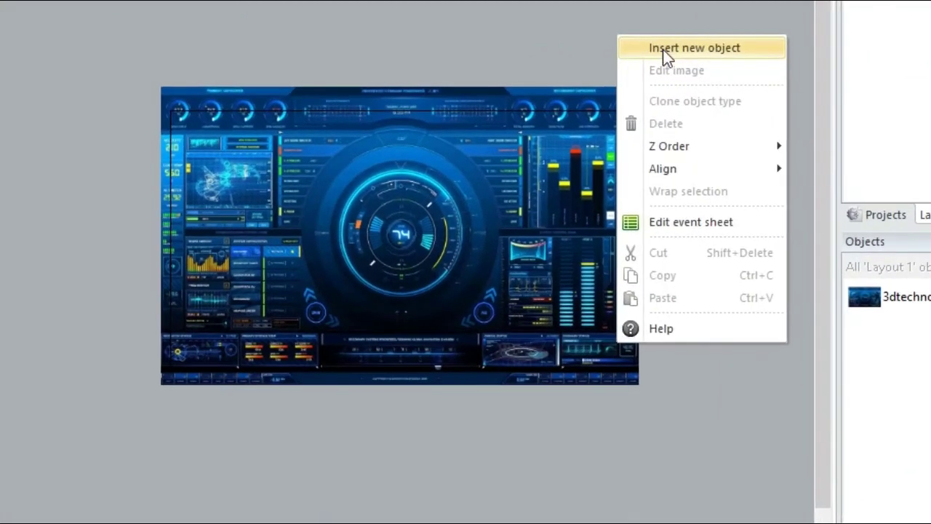
click(662, 49)
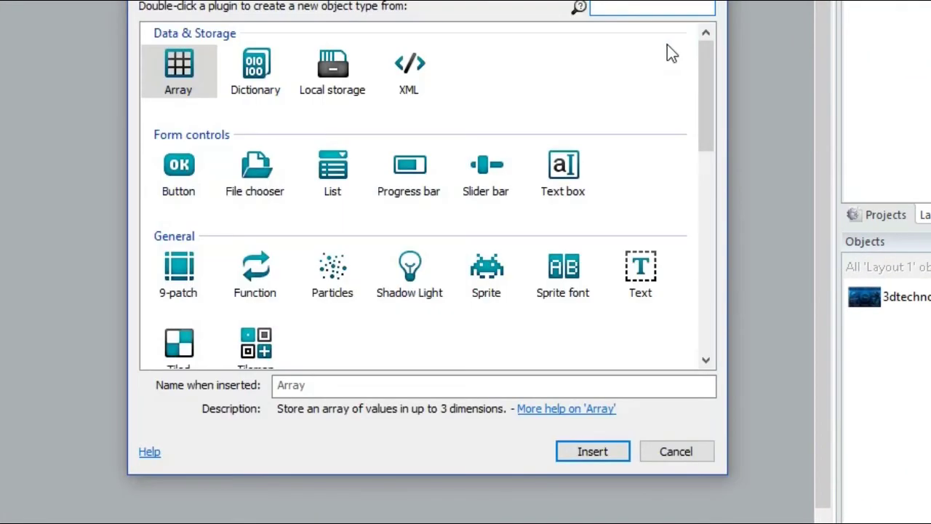
click(480, 280)
click(443, 384)
text(object)
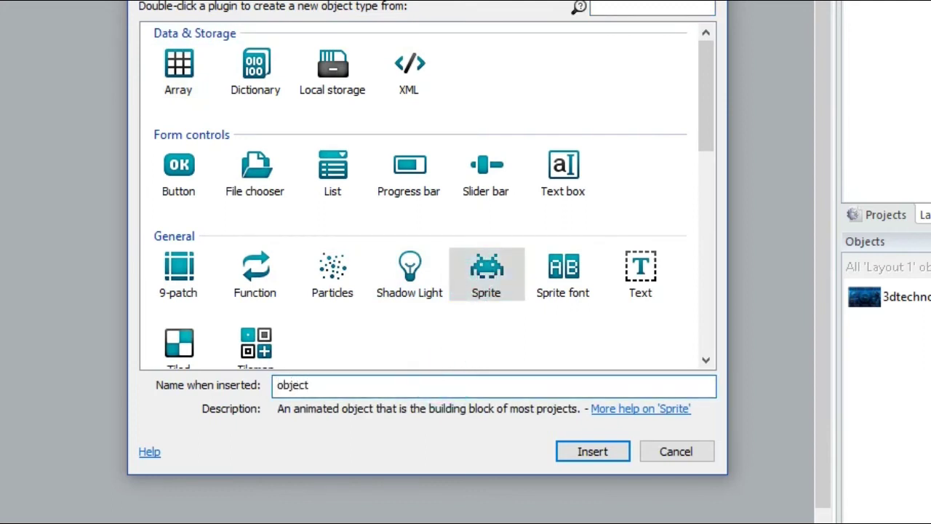
click(612, 455)
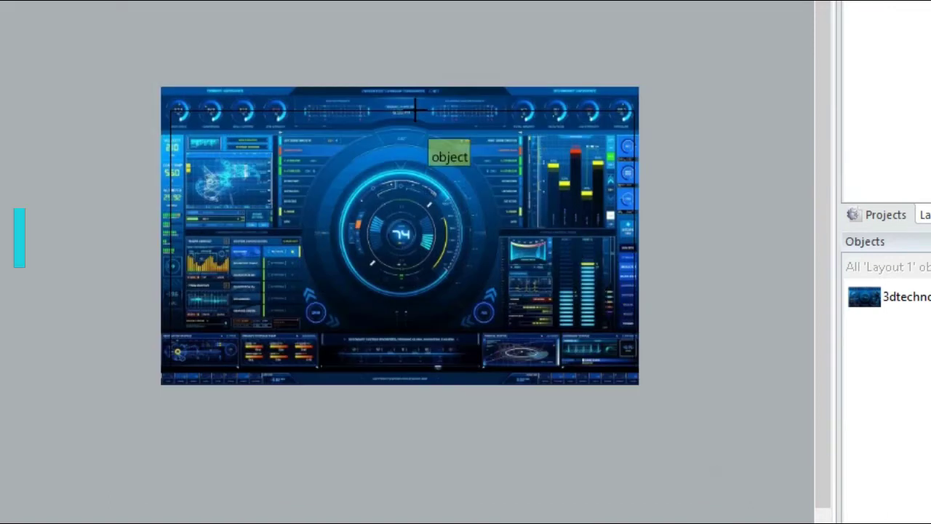
click(390, 161)
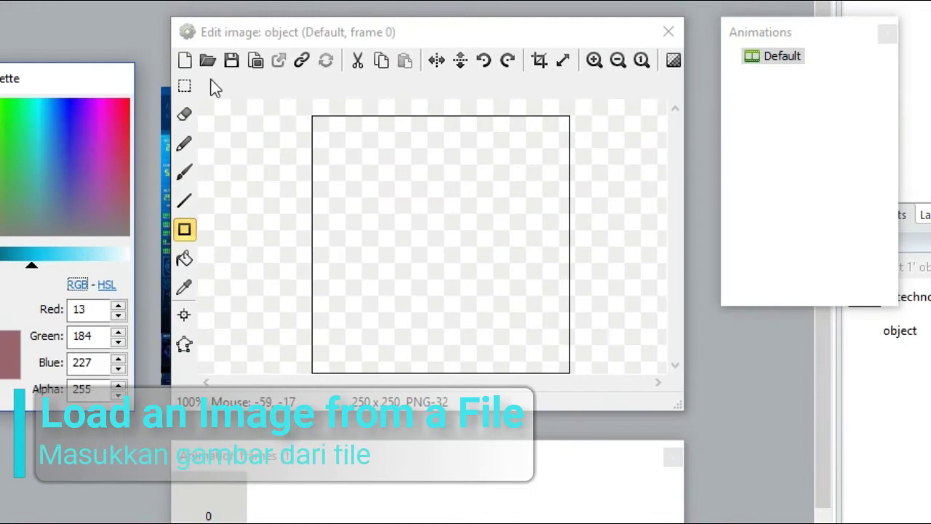
Load Blangkon_Solo.png from Local Disk (D:) as the sprite's image and close the image editor
click(207, 61)
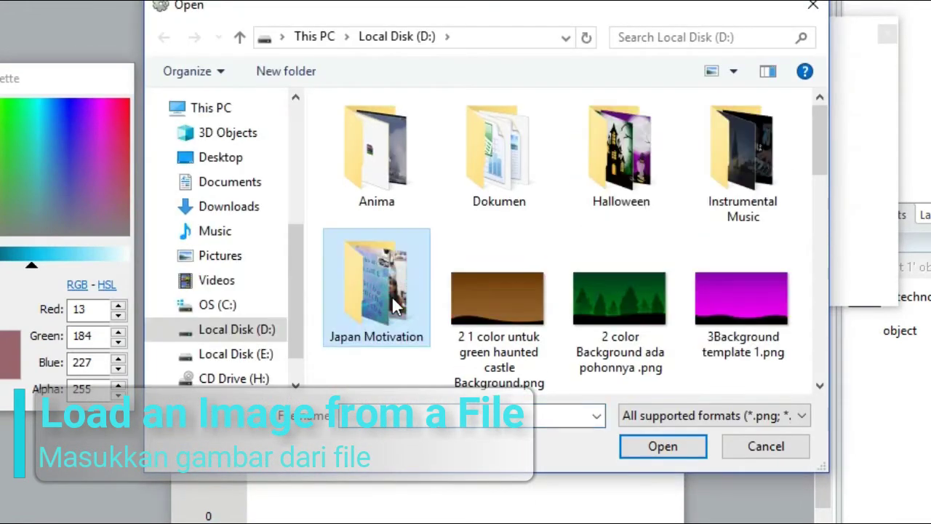
scroll(392, 296, down, 3)
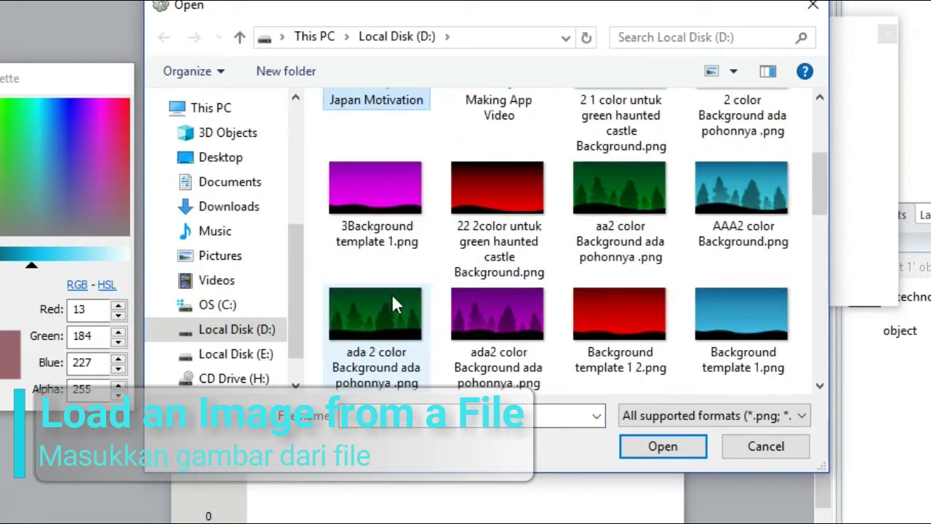
scroll(392, 295, down, 4)
click(393, 295)
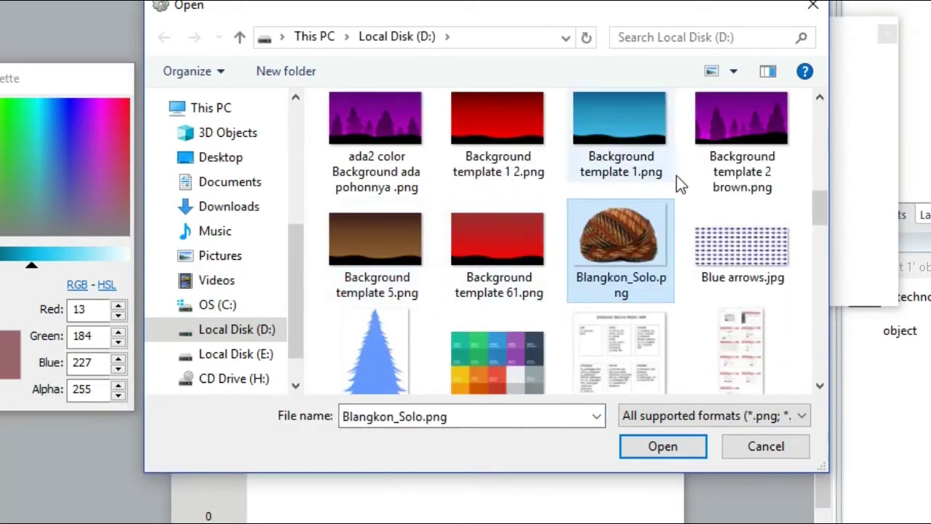
click(662, 447)
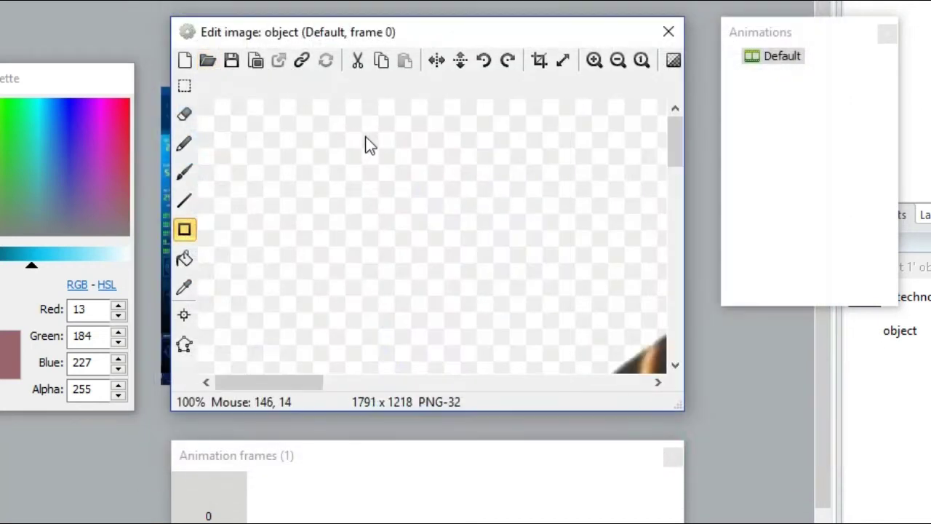
click(618, 61)
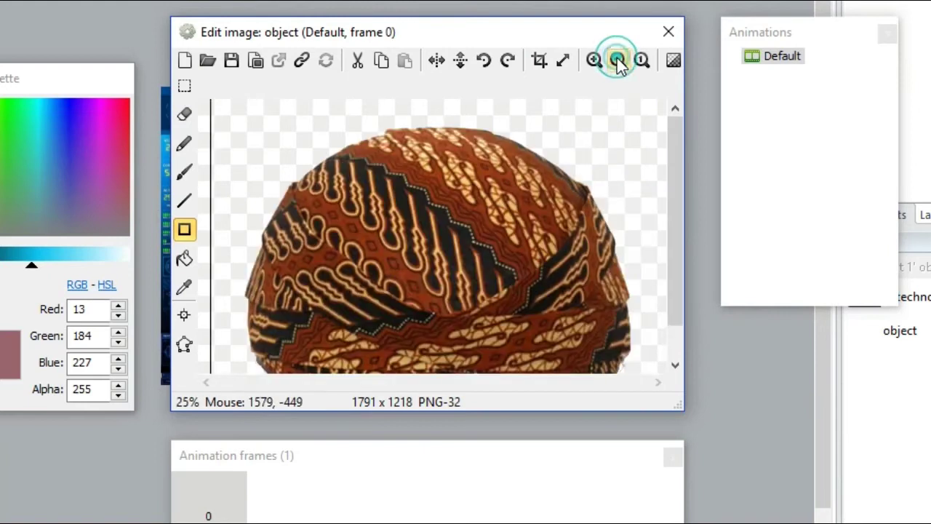
click(617, 61)
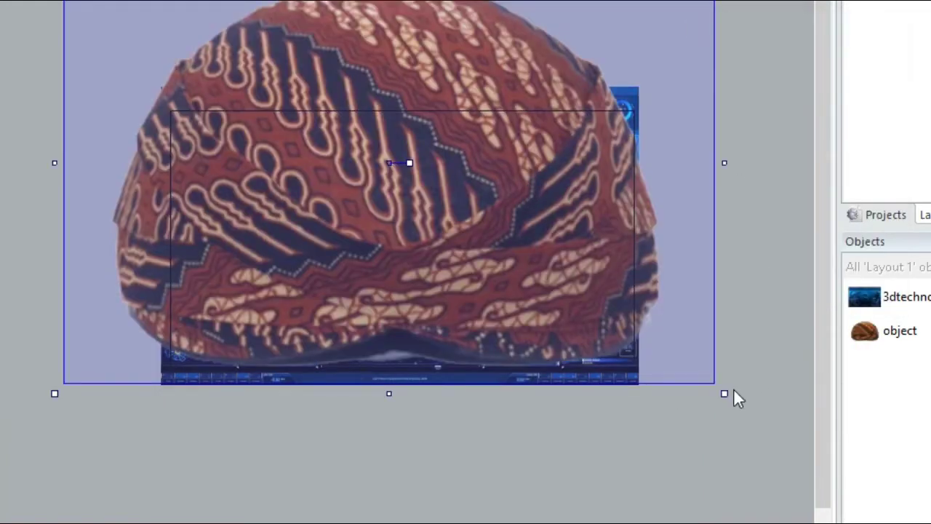
Scale the hat sprite down to about 151 by 102 and place it near the layout's lower-left corner, at about 109, 613
drag(723, 391, 261, 305)
ctrl+scroll(261, 305, up, 2)
ctrl+scroll(270, 286, up, 5)
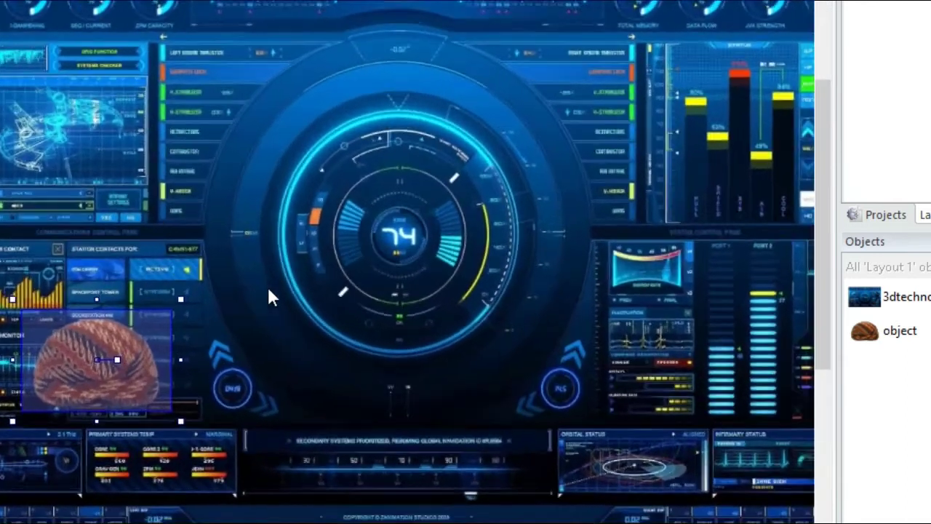
ctrl+scroll(263, 292, down, 3)
drag(224, 390, 188, 366)
drag(132, 337, 91, 401)
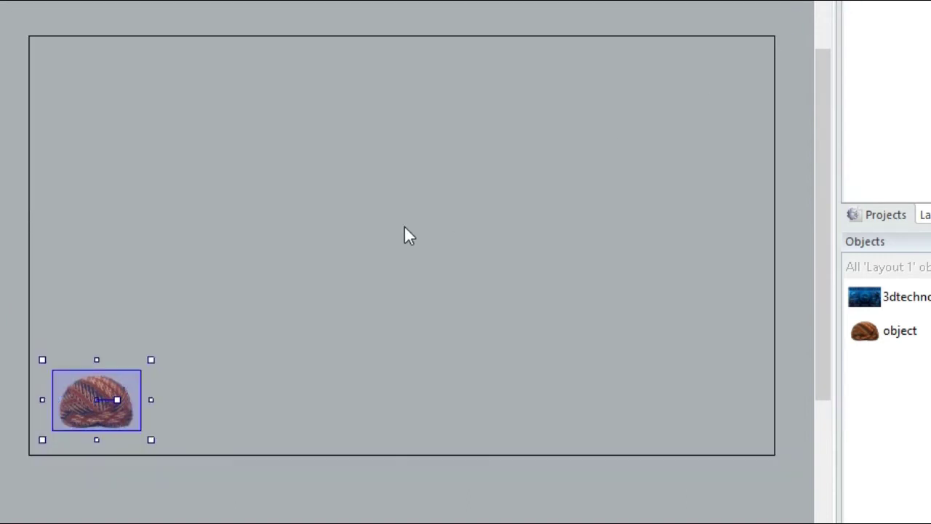
click(393, 225)
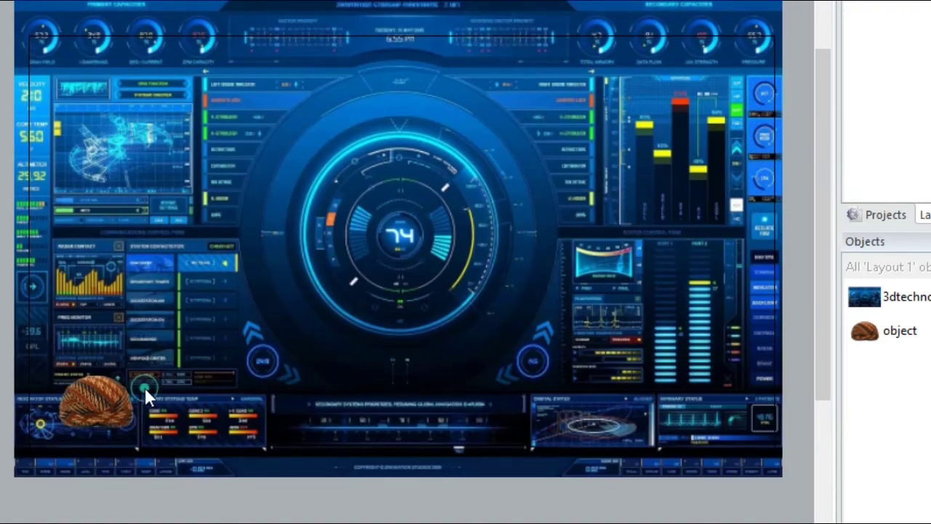
click(117, 396)
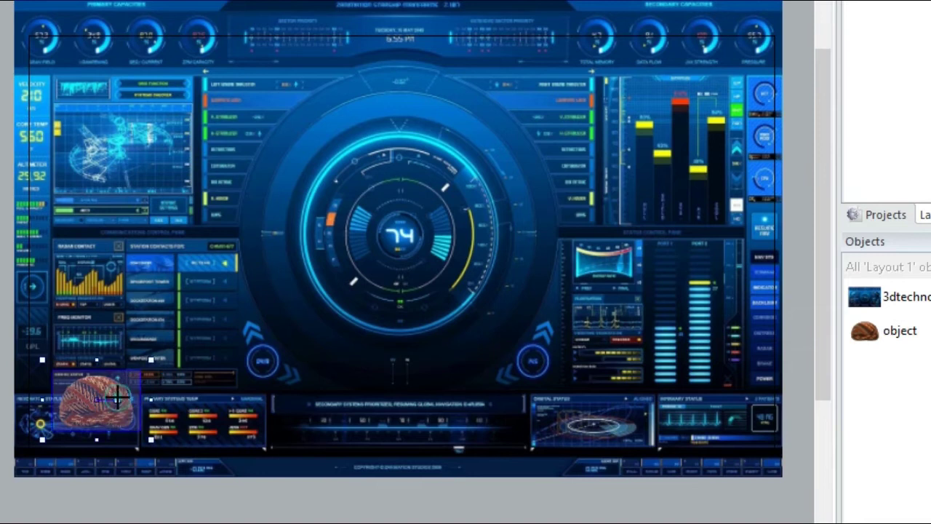
drag(105, 405, 96, 398)
click(175, 315)
click(117, 379)
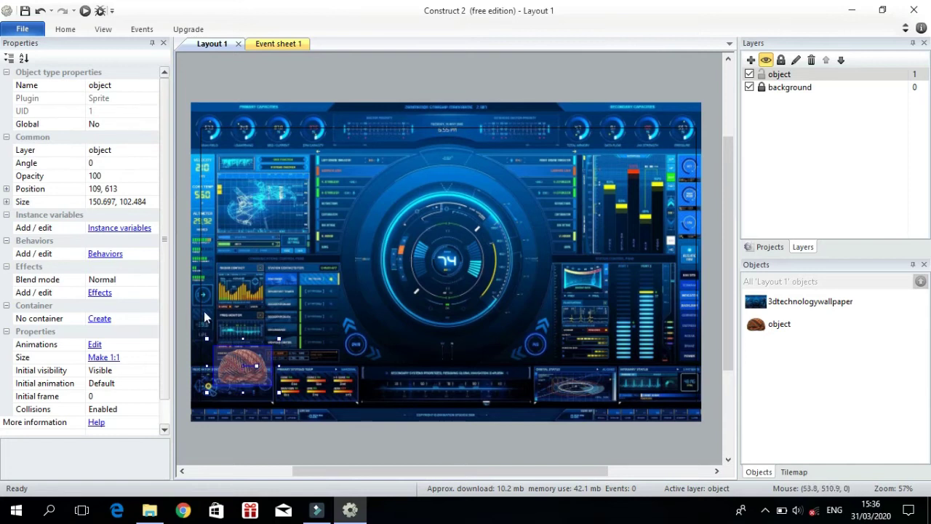
Add the 8 Direction movement behavior to the hat sprite and close its behaviors list
click(104, 255)
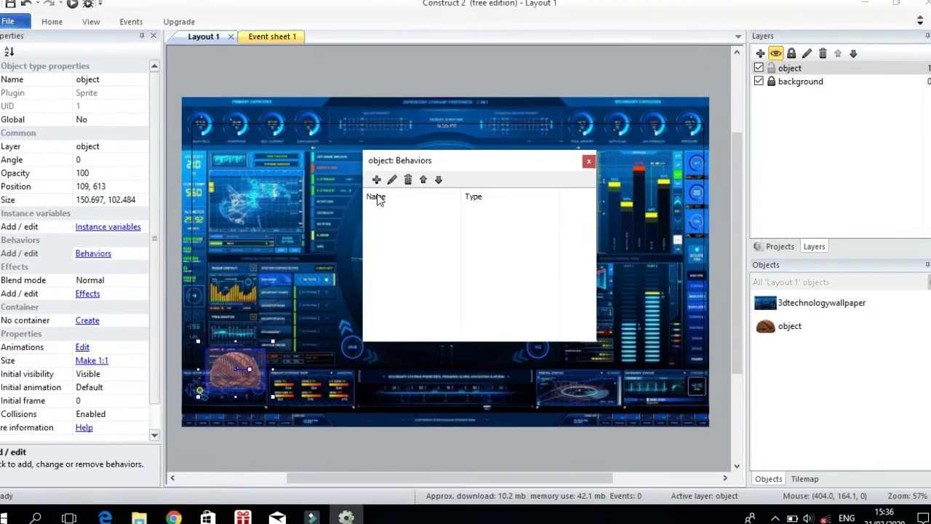
click(376, 179)
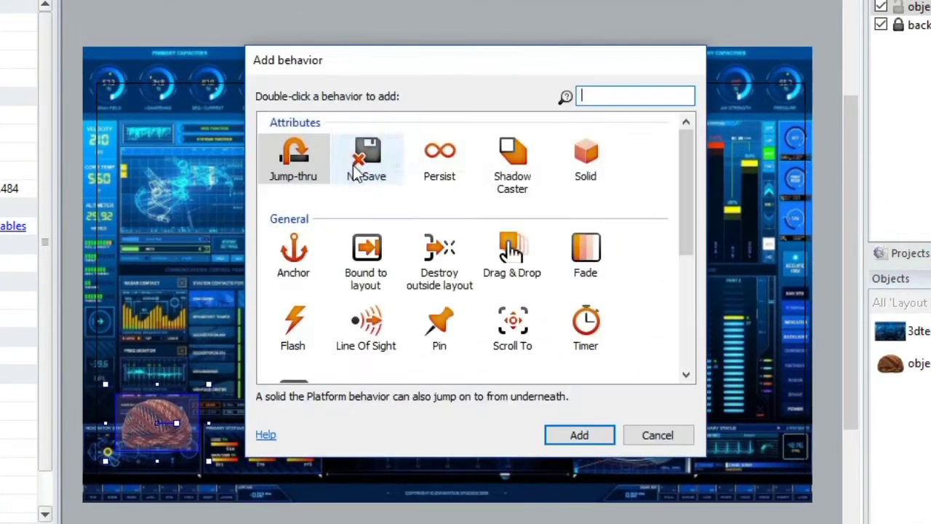
scroll(393, 240, down, 5)
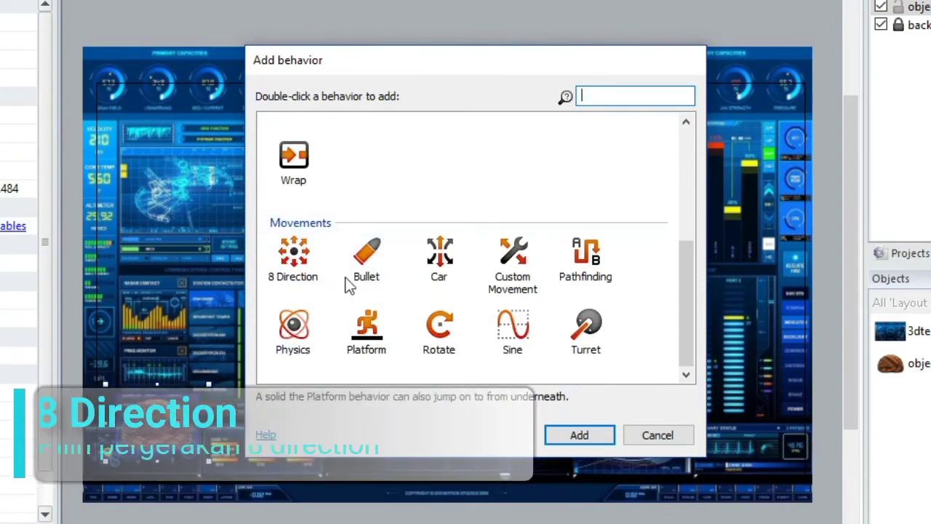
click(300, 271)
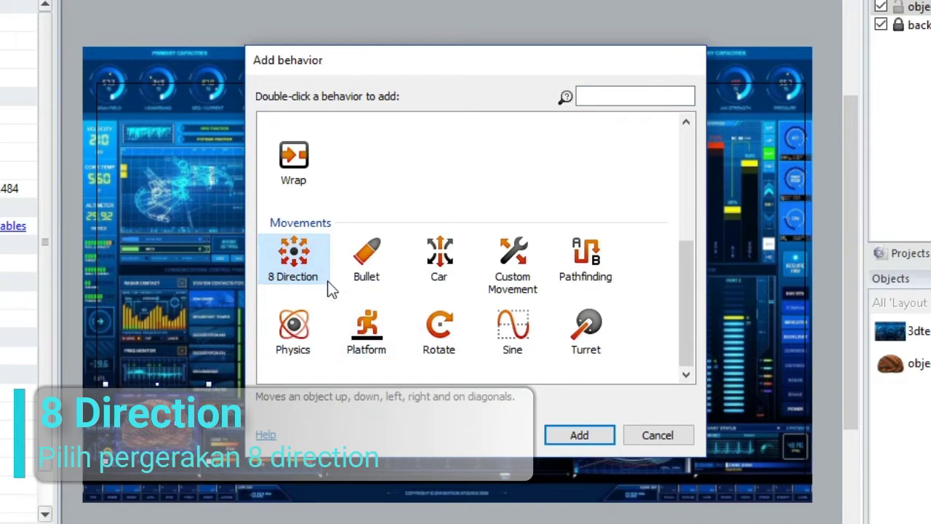
click(573, 435)
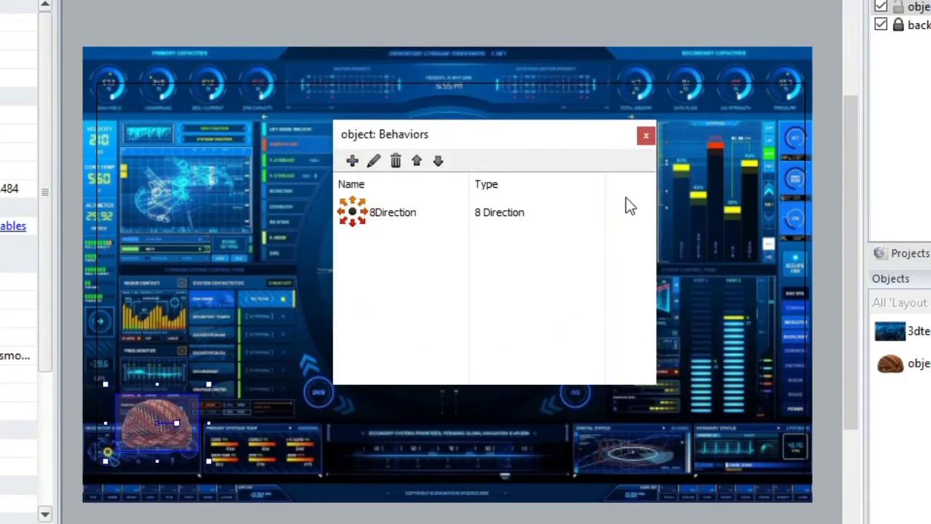
click(645, 136)
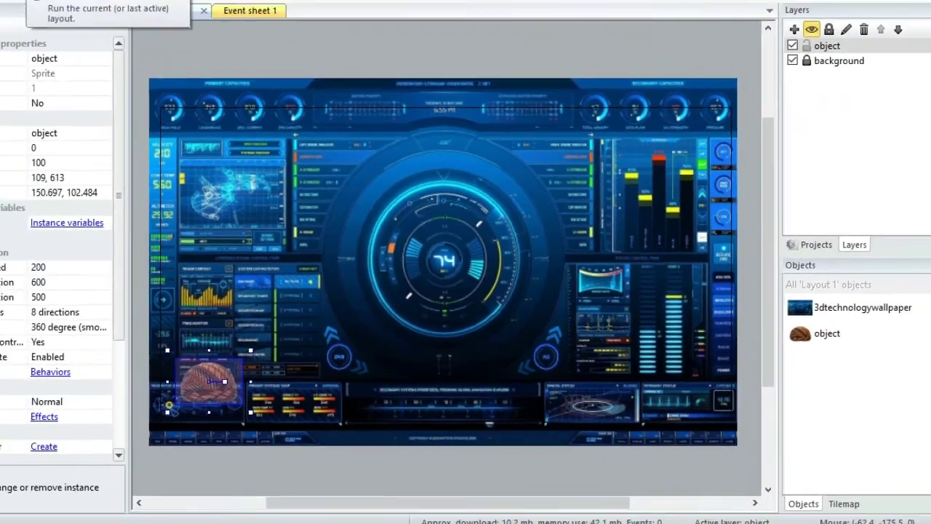
Run the layout preview in the browser and steer the hat sprite right, up, left and down to test its movement
key(F5)
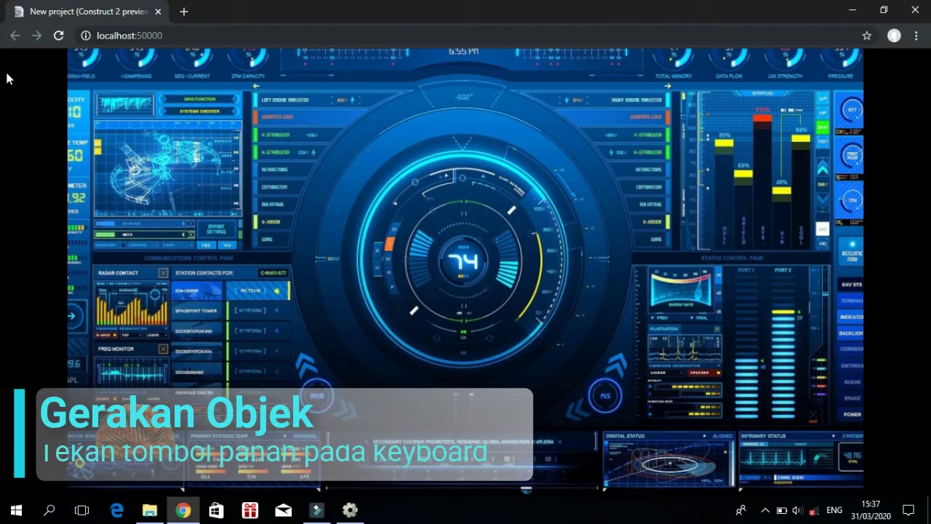
key(Right)
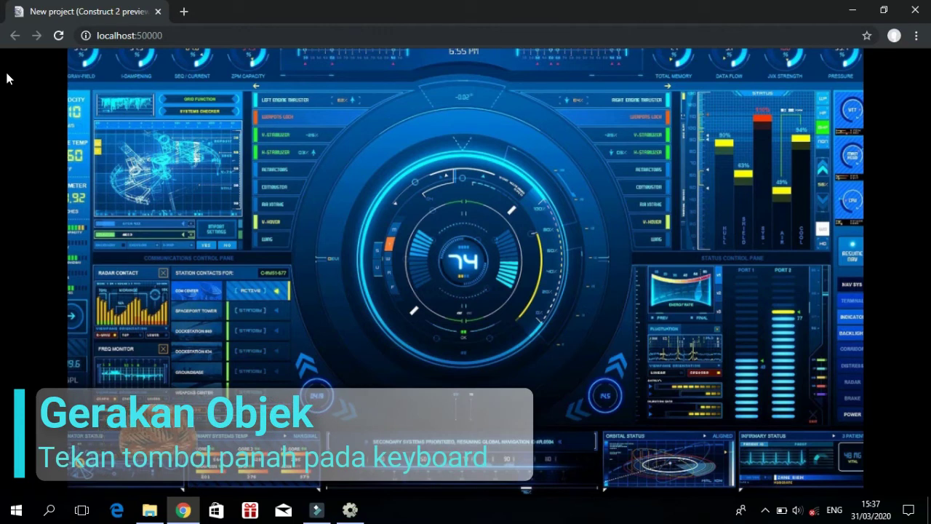
key(Right)
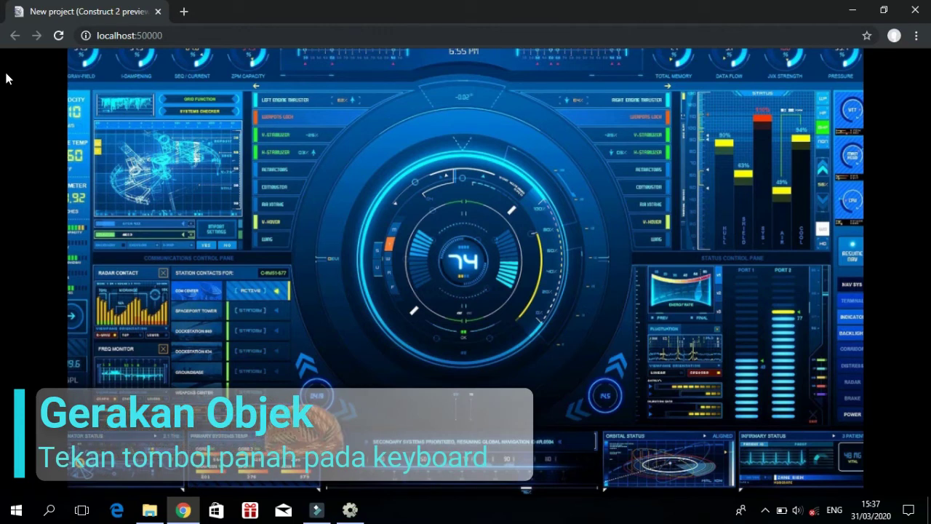
key(Up)
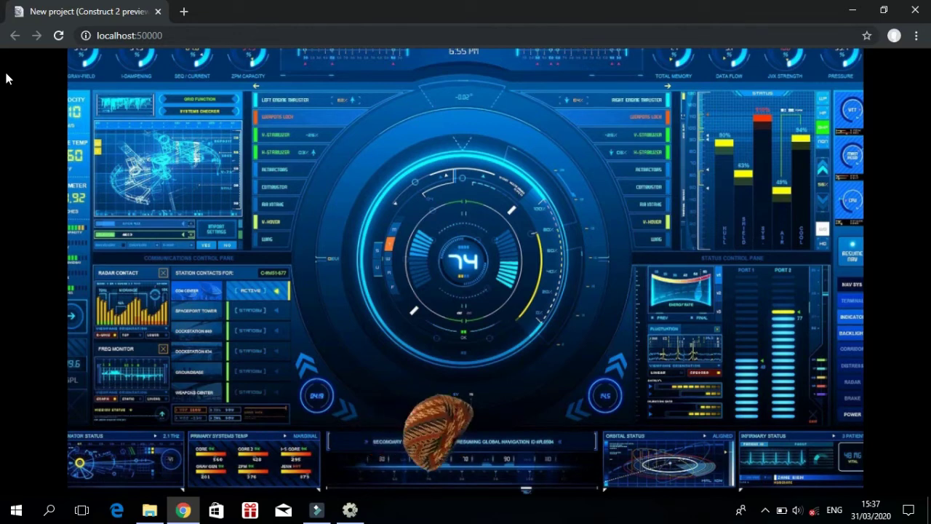
key(Left)
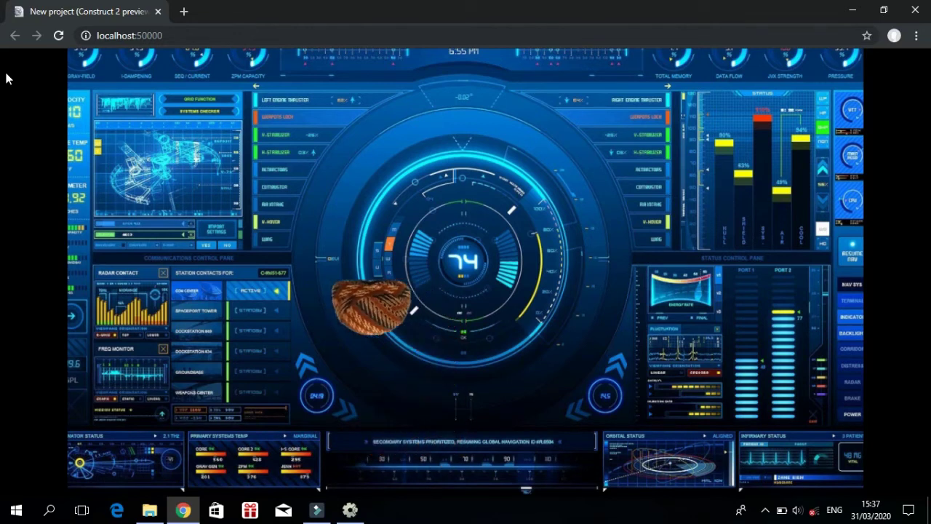
key(Down)
key(Right)
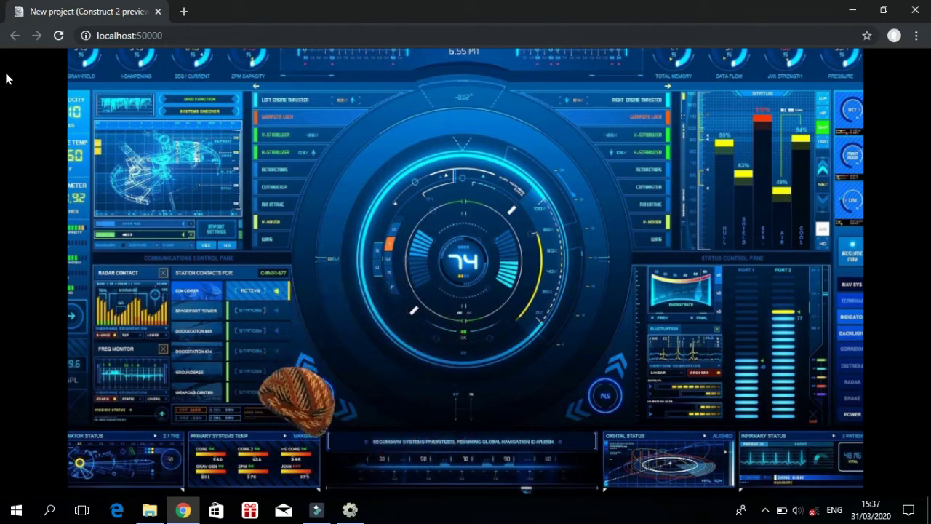
key(Right)
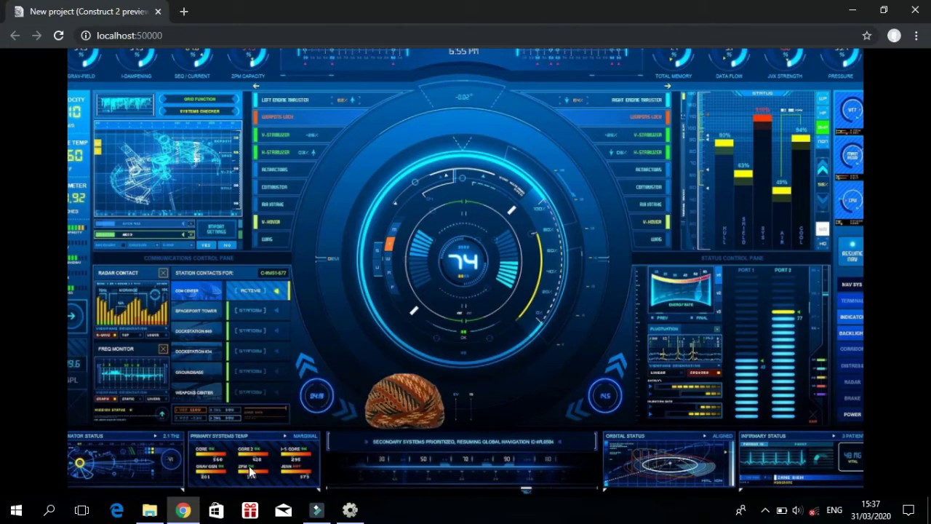
Switch back to Construct 2 and set the max speed of the sprite's 8Direction behavior to 1000
click(316, 510)
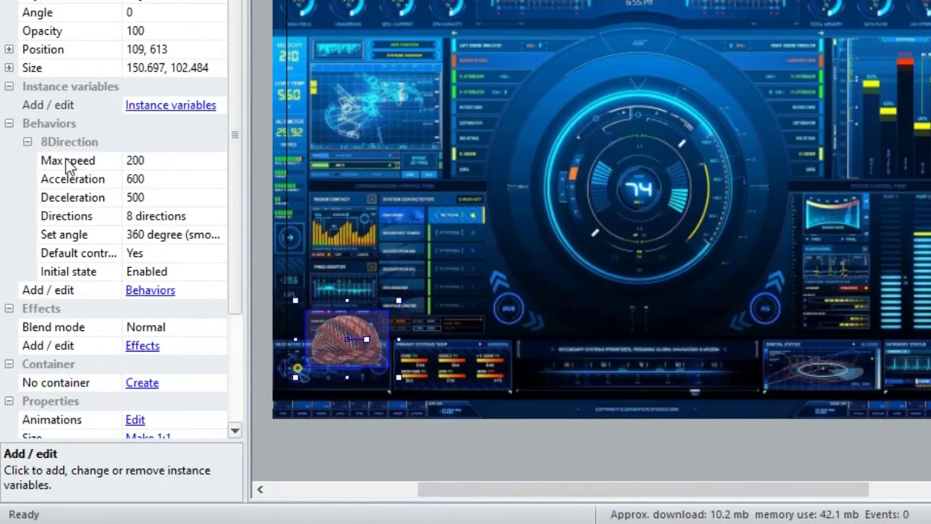
click(180, 159)
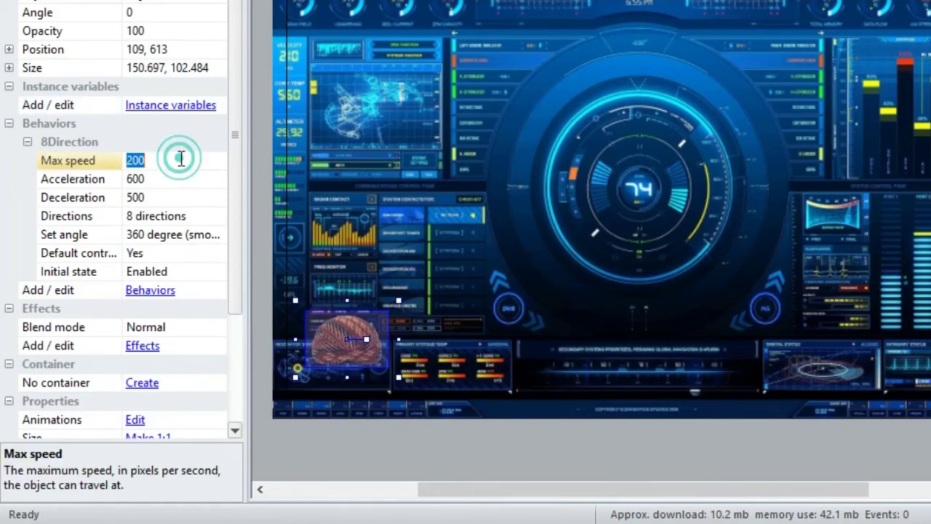
text(1000)
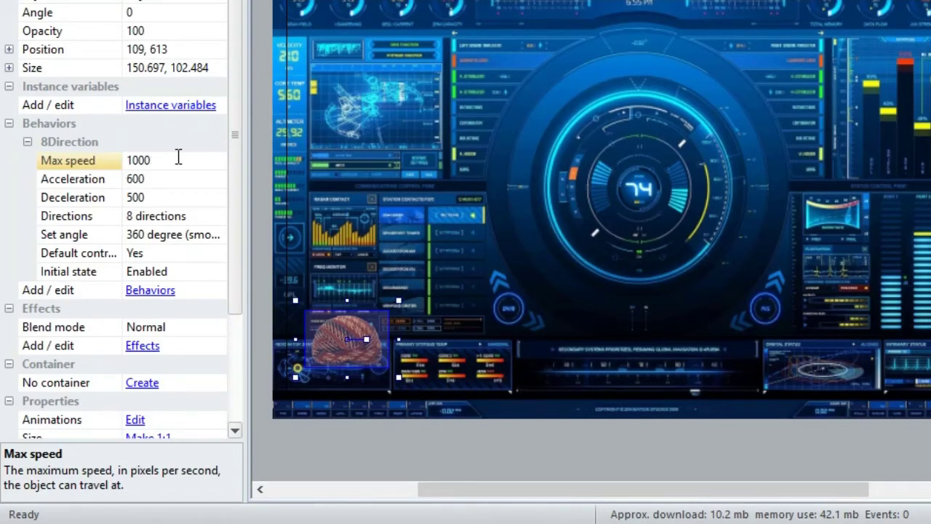
key(Return)
Choose 8 directions for the Directions option of the hat sprite's 8Direction behavior
click(168, 216)
click(221, 217)
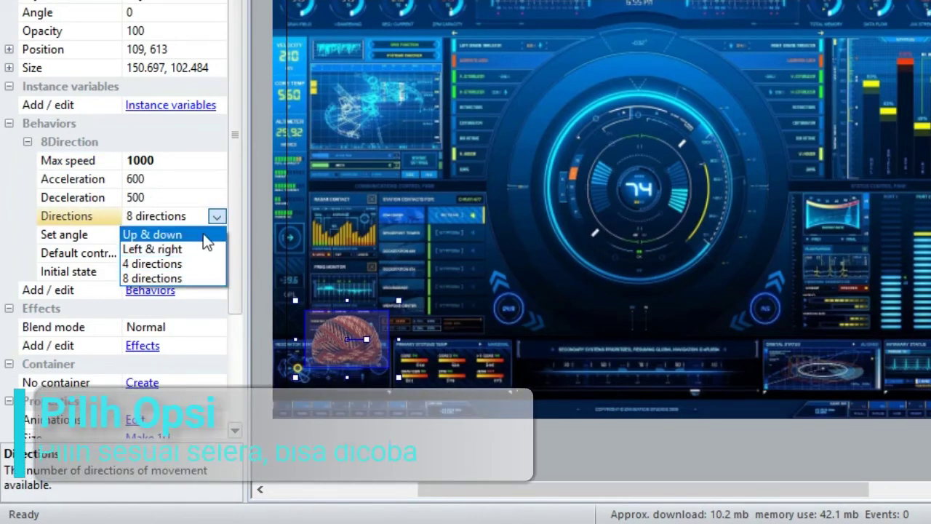
click(180, 280)
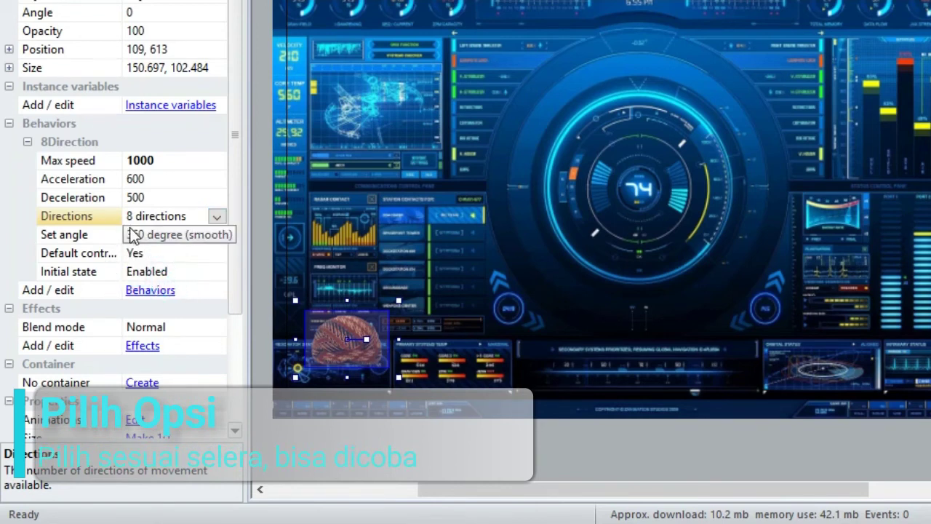
Set the behavior's Set angle option to No, test the layout in the browser preview and switch back to Construct 2
click(203, 236)
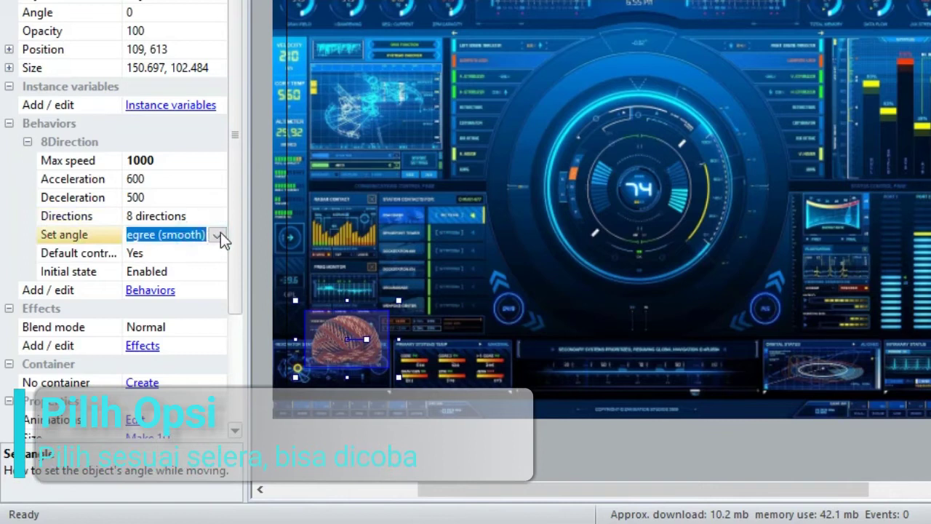
click(218, 234)
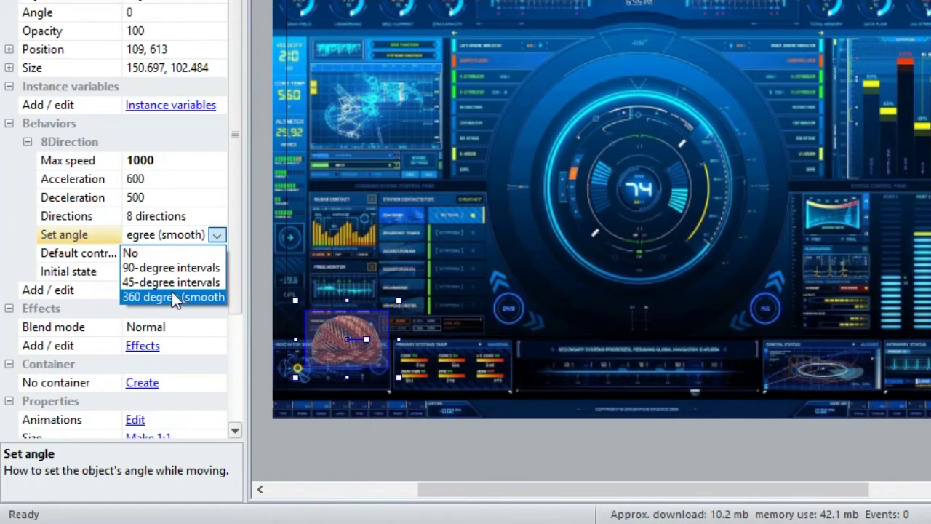
click(175, 254)
click(318, 417)
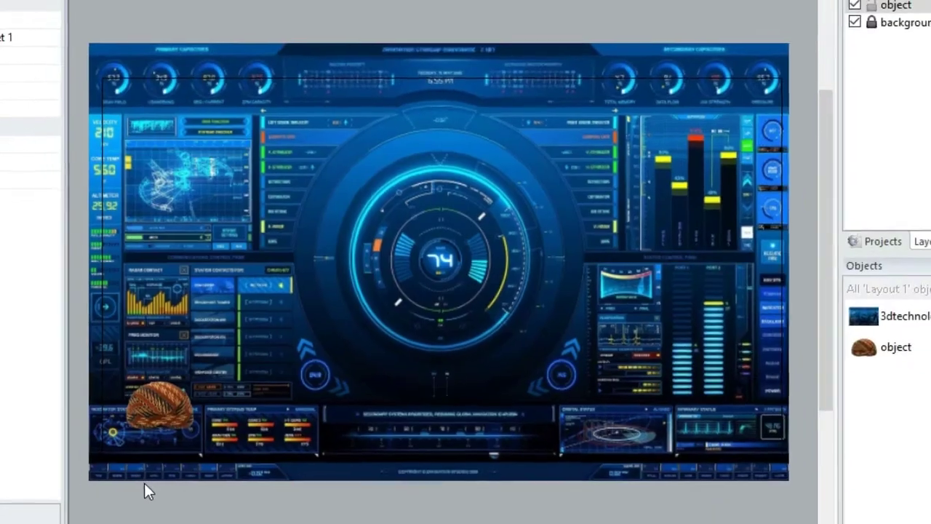
key(F5)
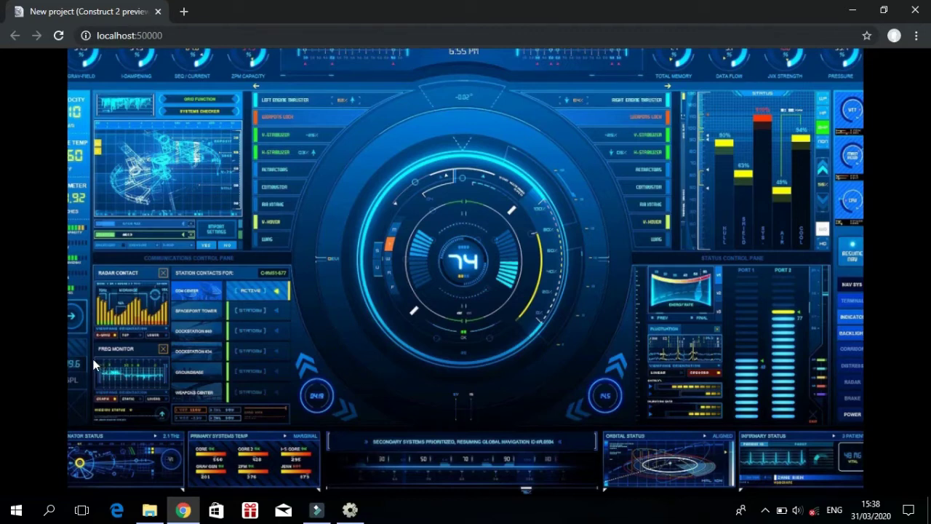
click(331, 518)
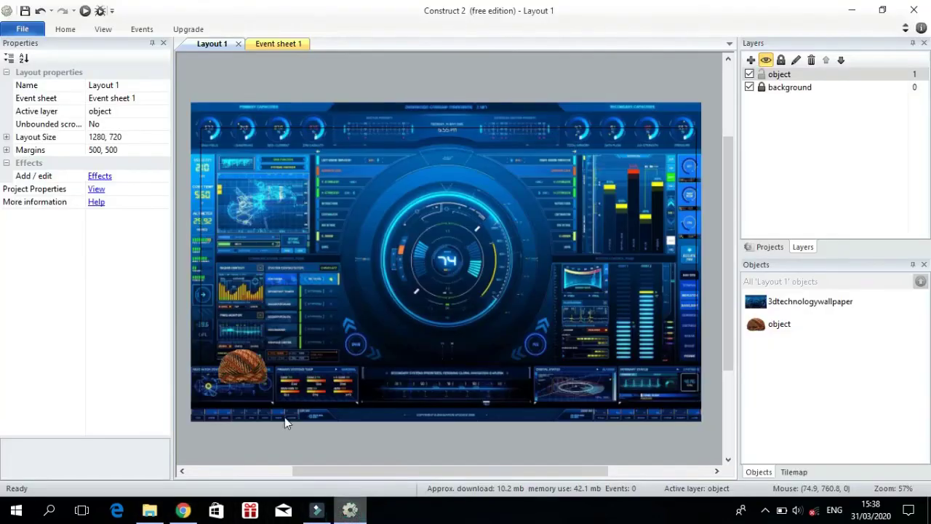
Set the hat sprite's Set angle option to 360 degree (smooth), test it in the browser preview and return to Construct 2
click(235, 350)
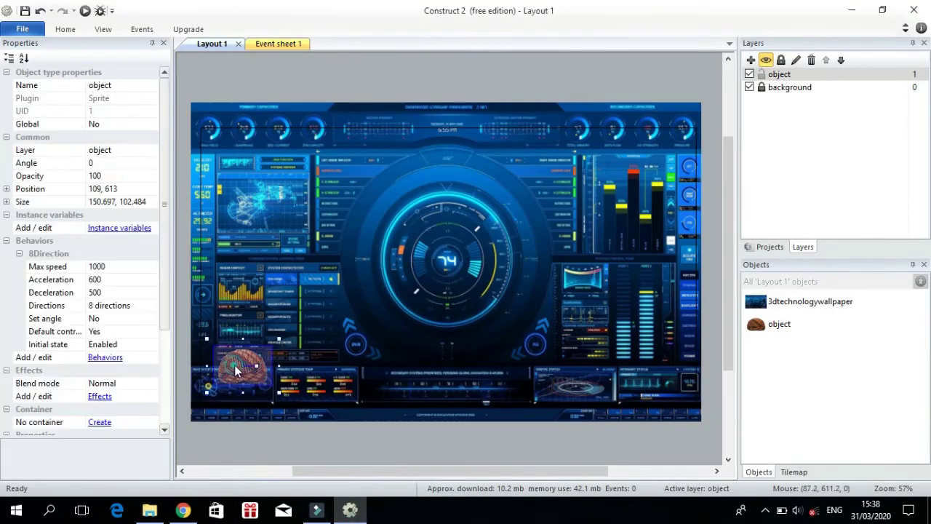
click(124, 318)
click(152, 318)
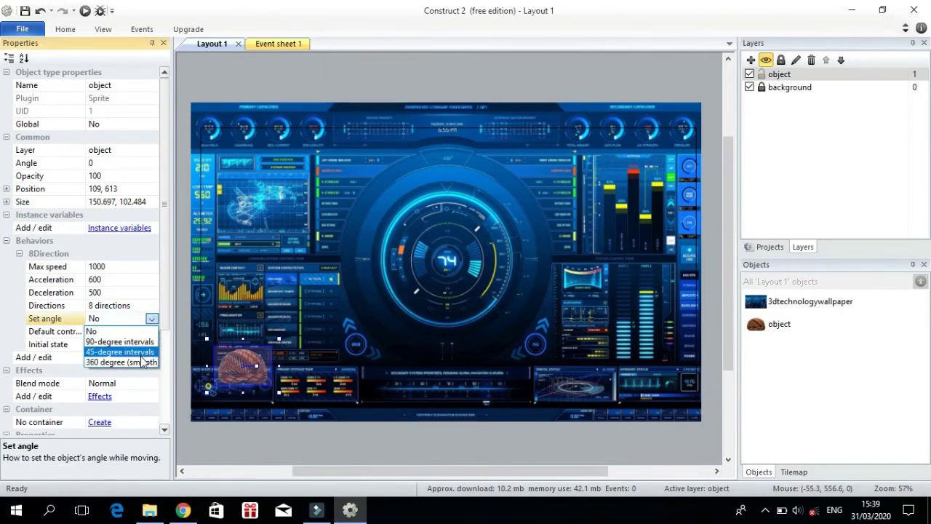
click(142, 362)
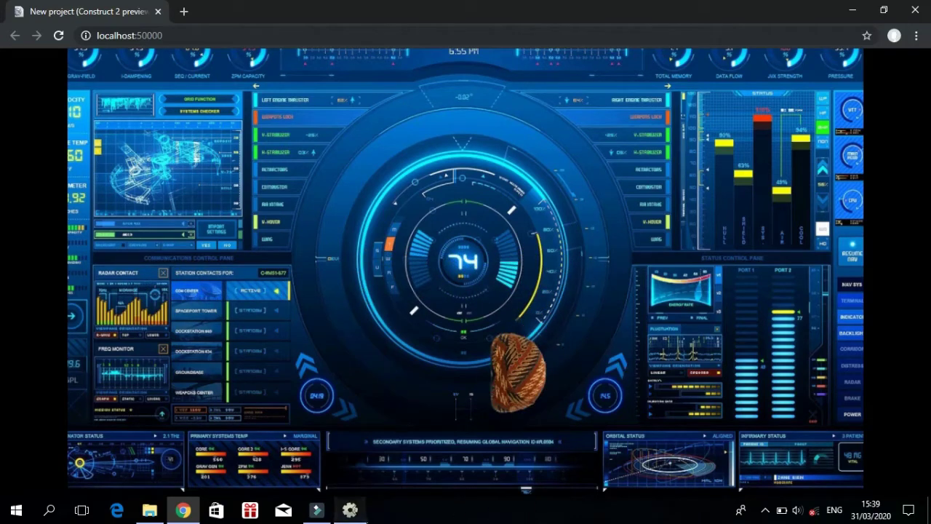
click(364, 518)
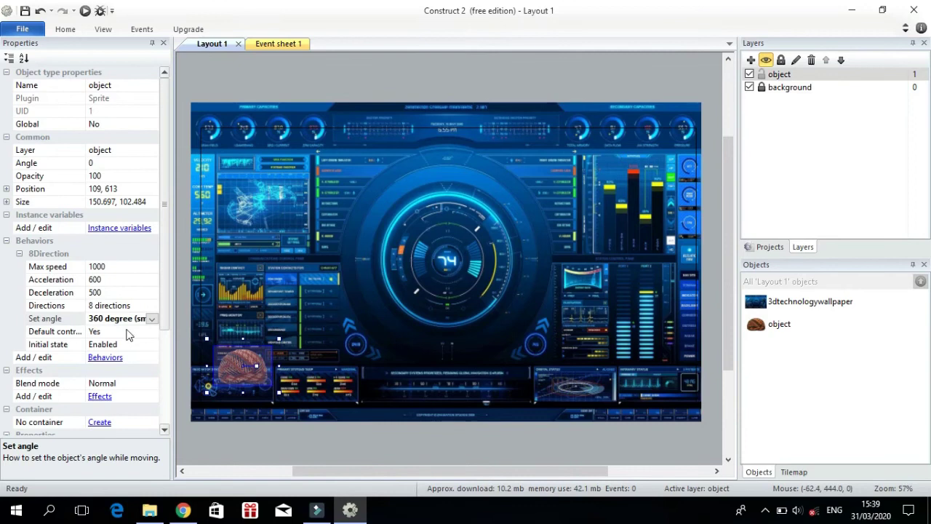
Try Disabled as the 8Direction behavior's initial state, restore it to Enabled and deselect the hat sprite
scroll(125, 334, down, 1)
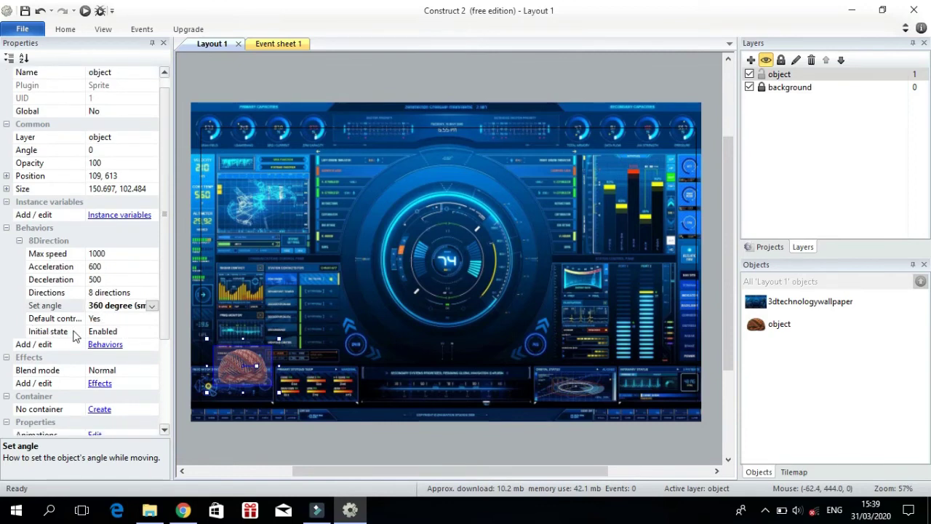
click(133, 332)
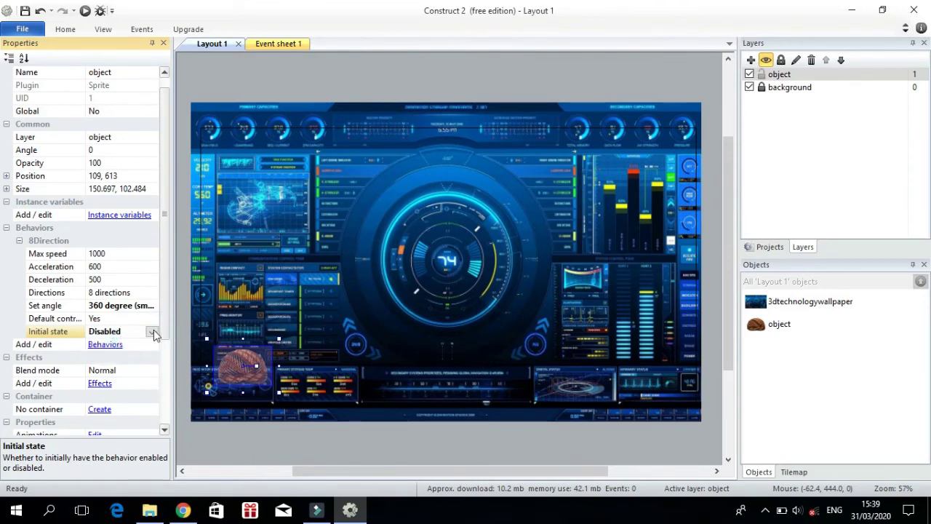
click(153, 332)
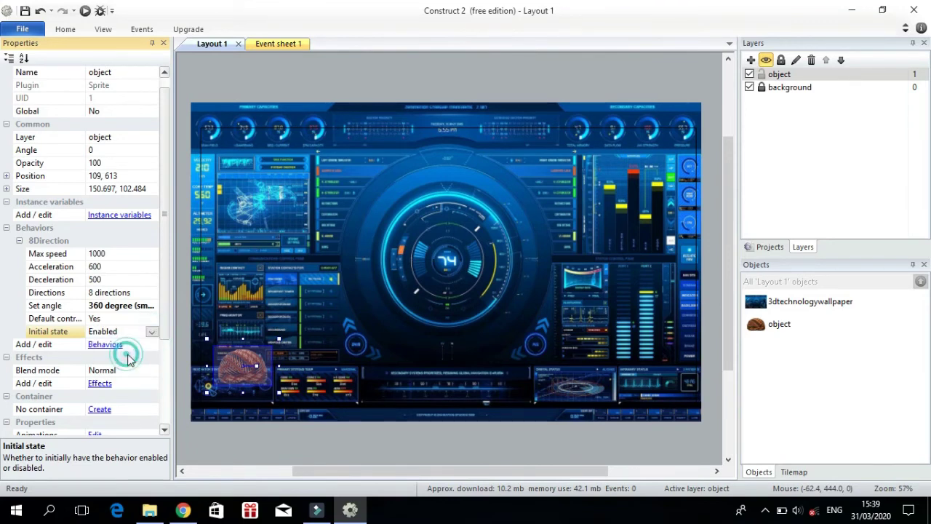
click(273, 435)
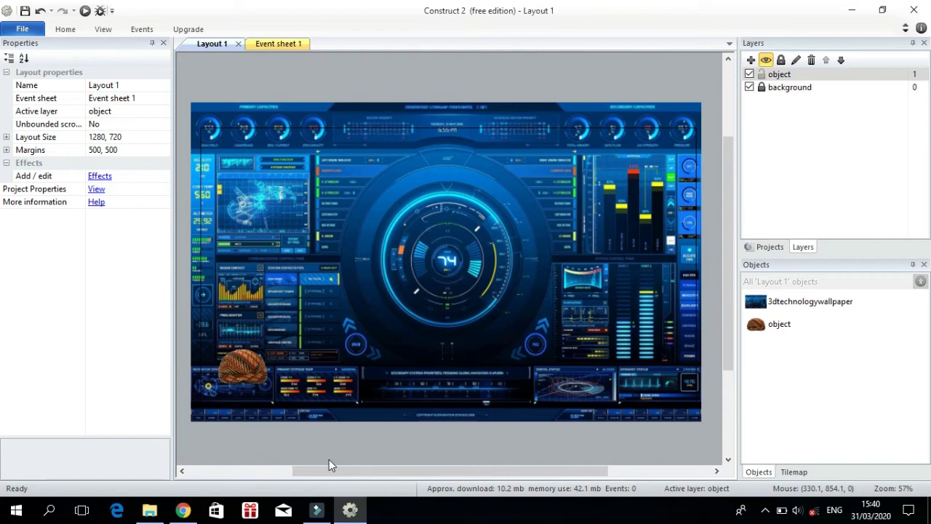
Add the Bullet movement behavior to the hat sprite and close its behaviors list
click(239, 376)
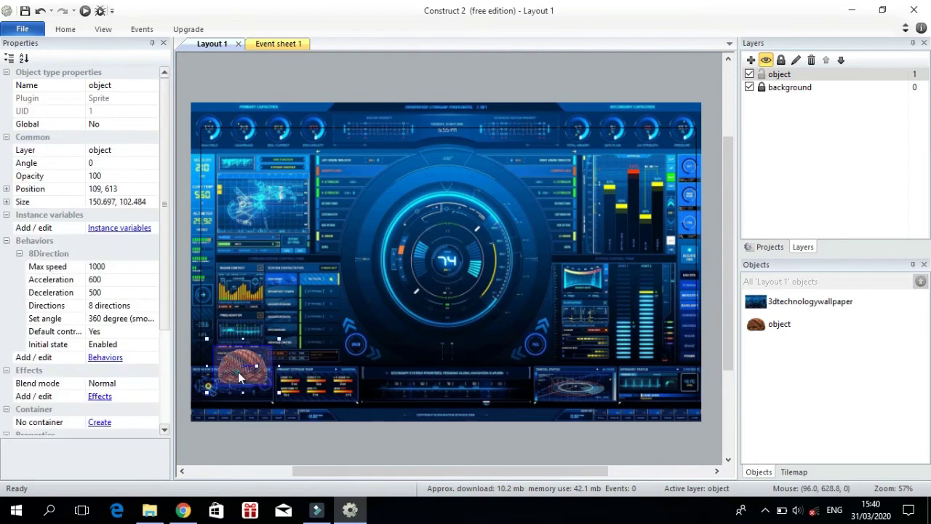
click(102, 358)
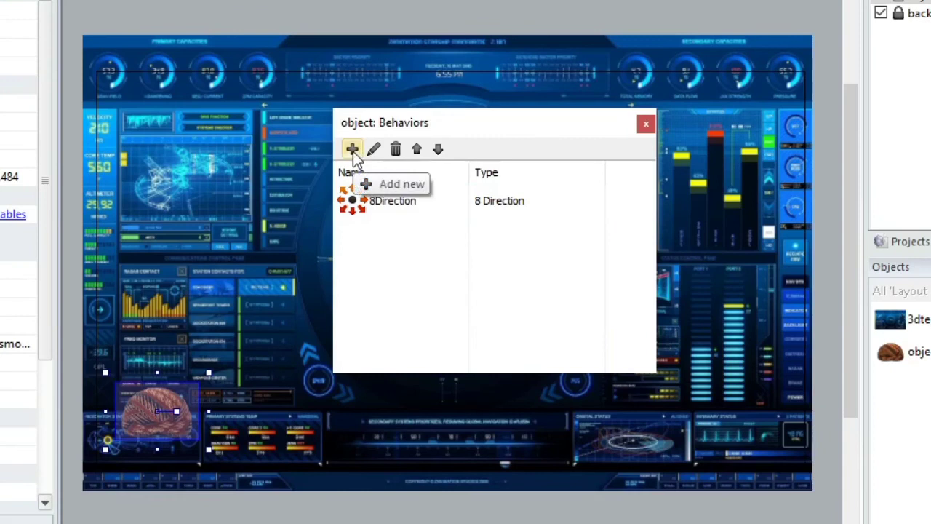
click(352, 150)
click(371, 272)
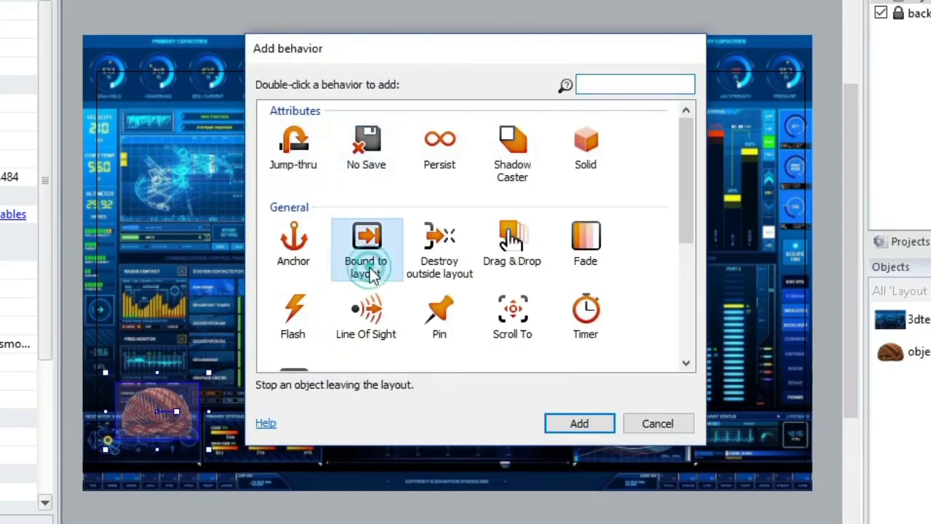
scroll(370, 267, down, 5)
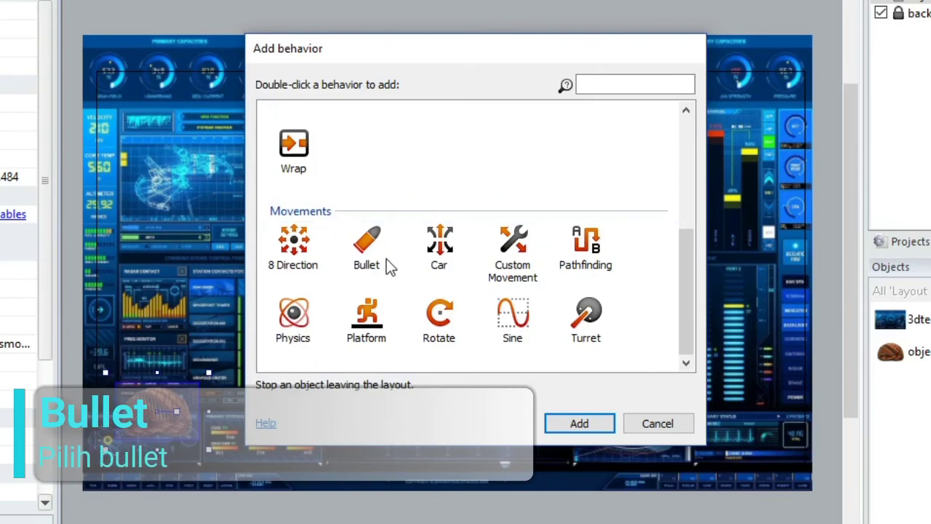
click(376, 261)
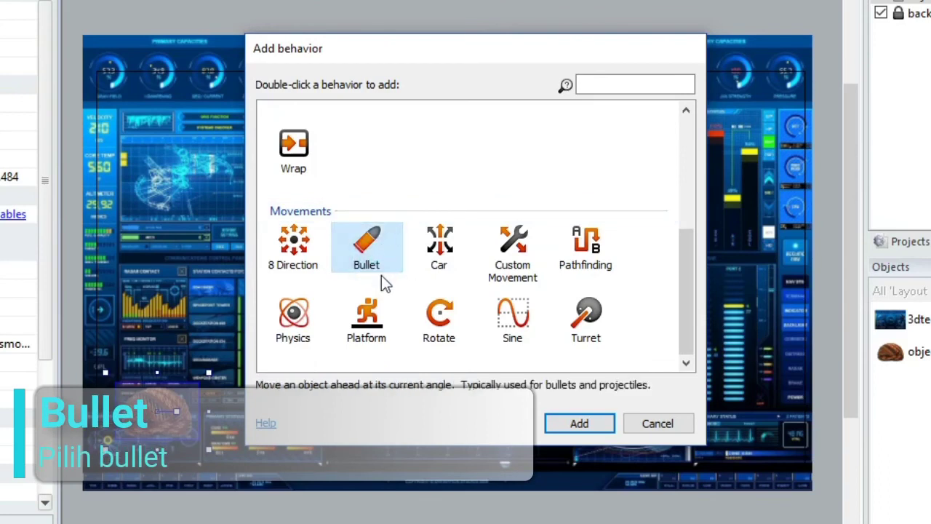
click(580, 423)
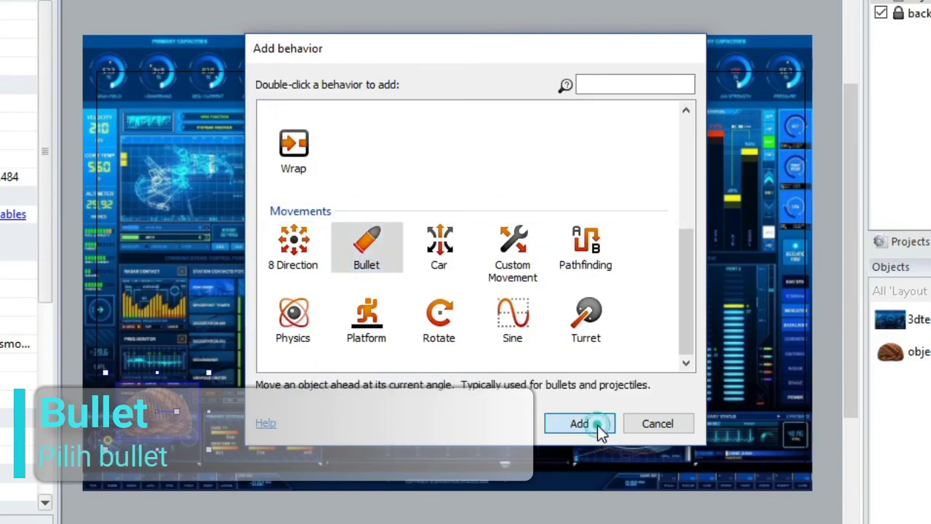
click(645, 123)
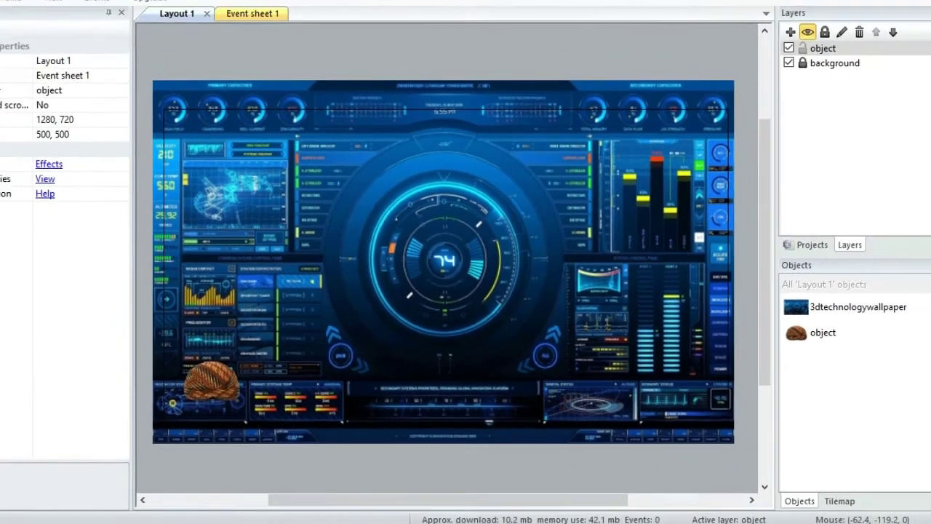
Run the layout preview to test the hat sprite with the Bullet behavior
click(85, 11)
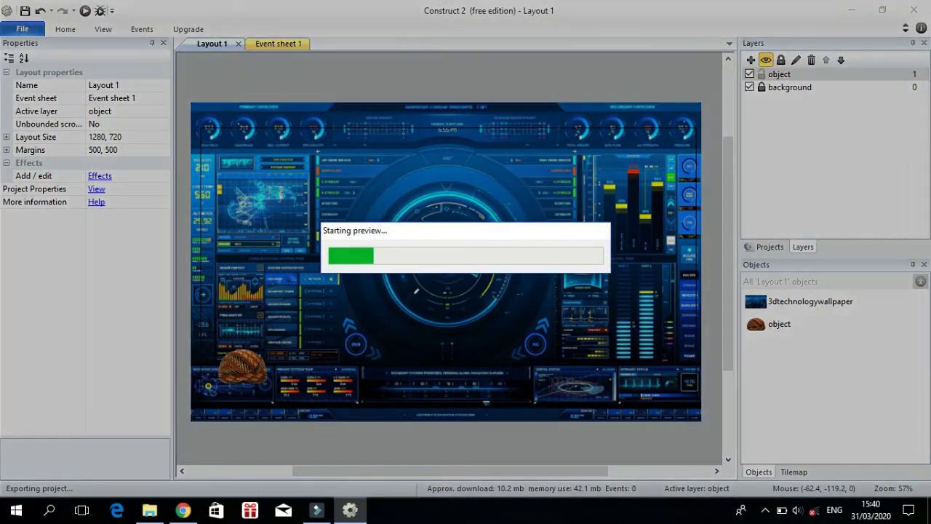